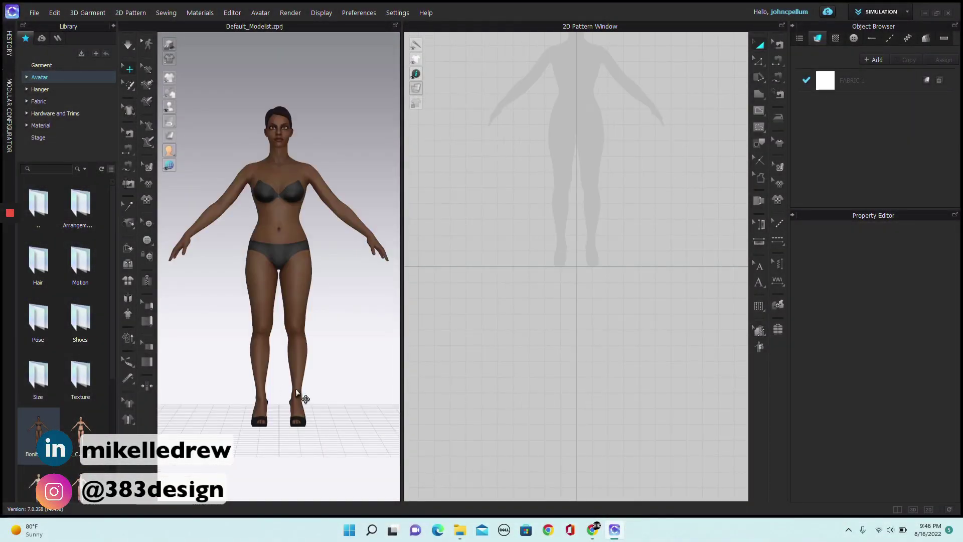
Start adding the Size 8-10 hoody pattern file via File > Import (Add) > Adobe (AI/PDF)
scroll(574, 211, "up", 2)
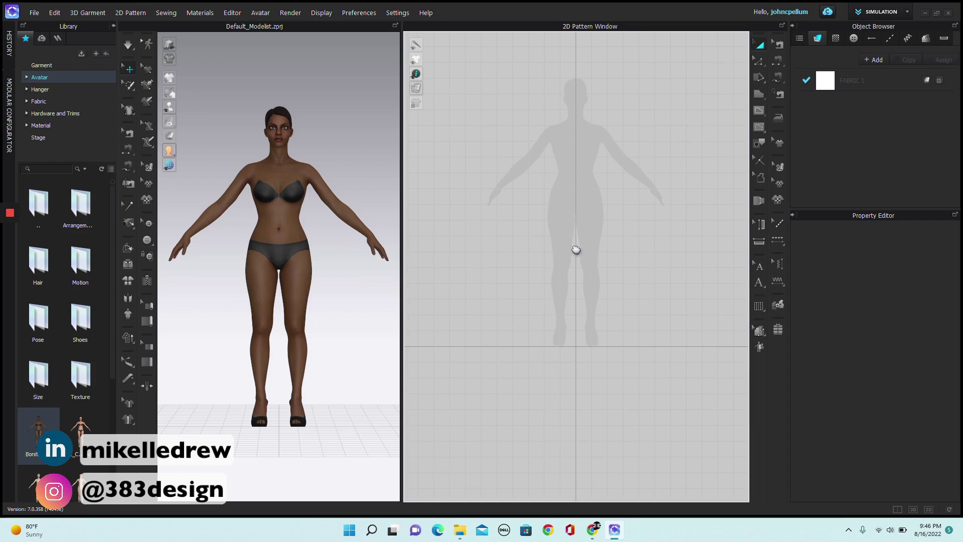
right_click_drag(574, 249, 552, 271)
left_click(36, 12)
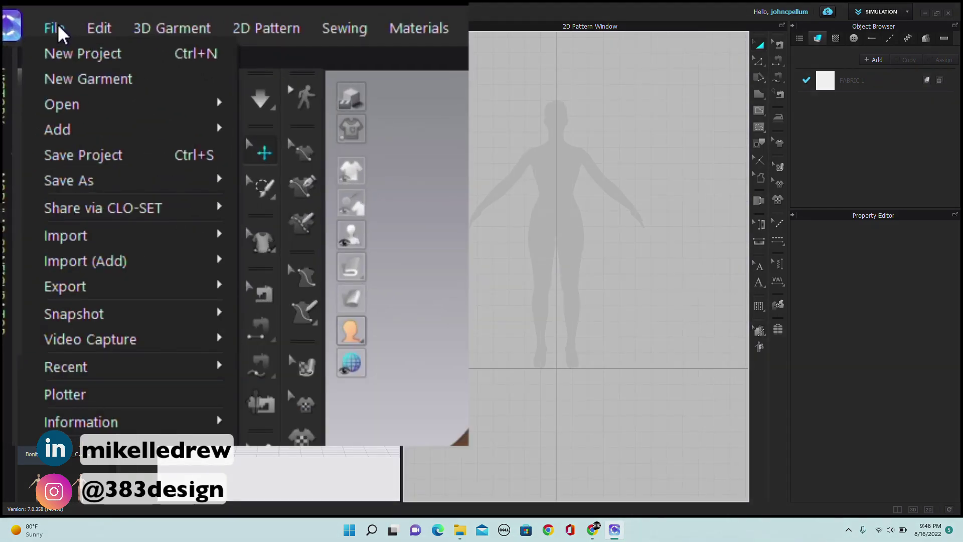
mouse_move(122, 269)
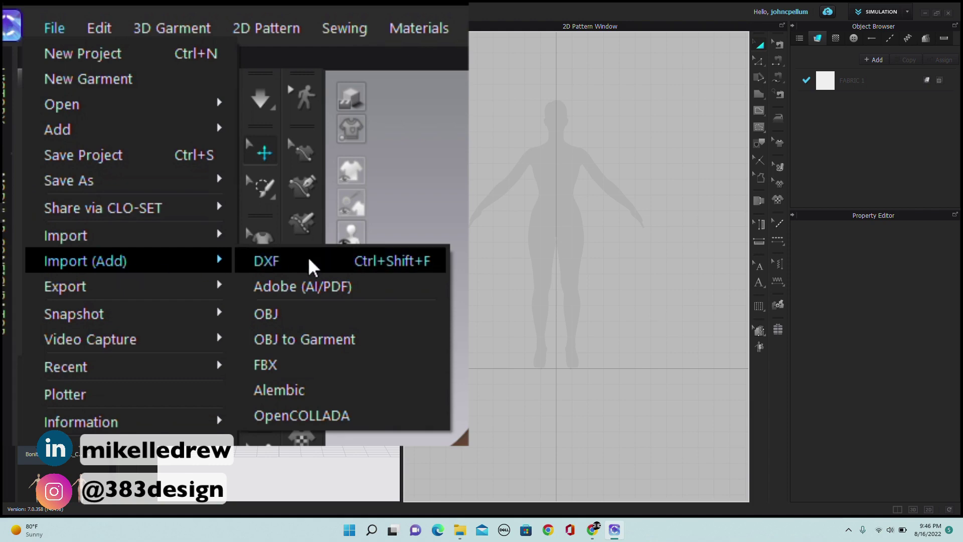
left_click(331, 294)
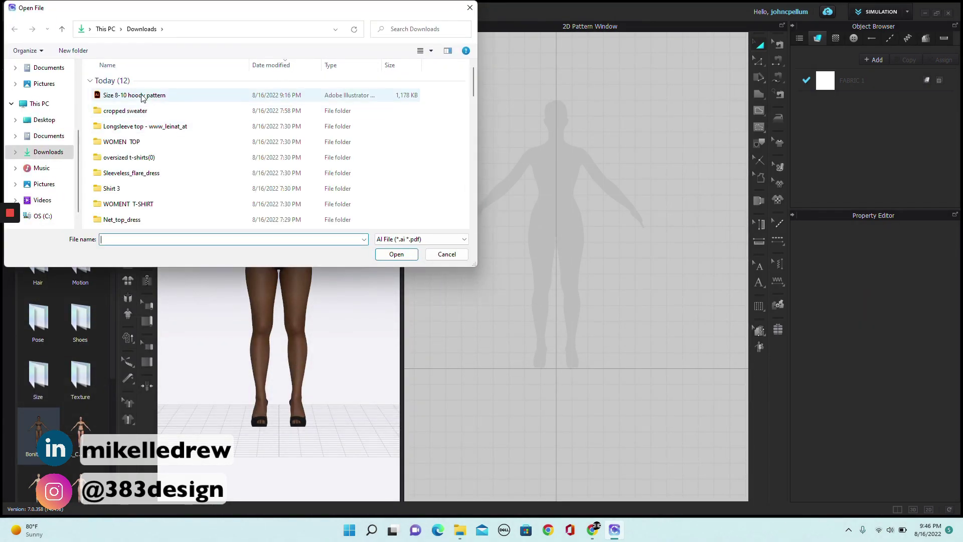
left_click(140, 95)
left_click(395, 254)
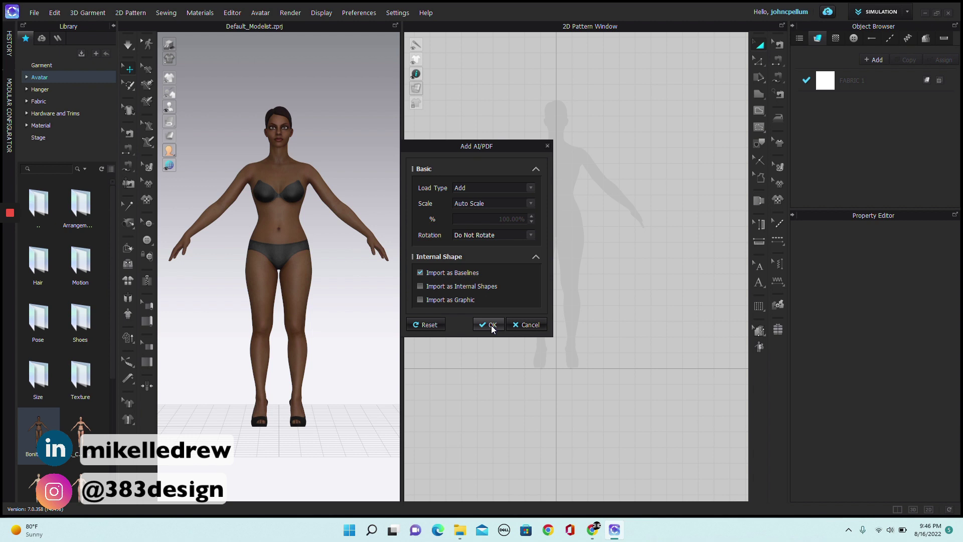
Import the pieces with default settings and add a Symmetric Pattern (with Sewing) copy of the curved lower piece
left_click(491, 325)
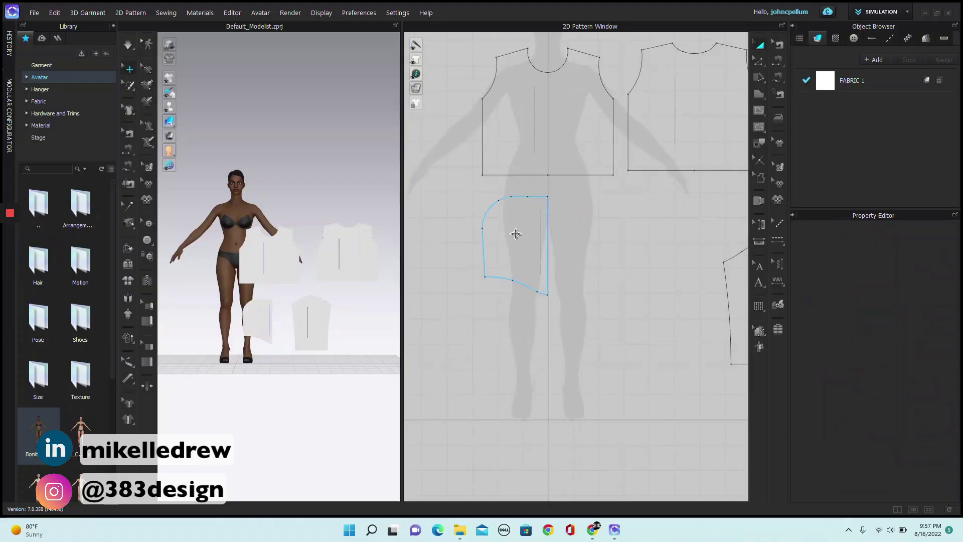
left_click_drag(516, 234, 492, 245)
right_click(491, 248)
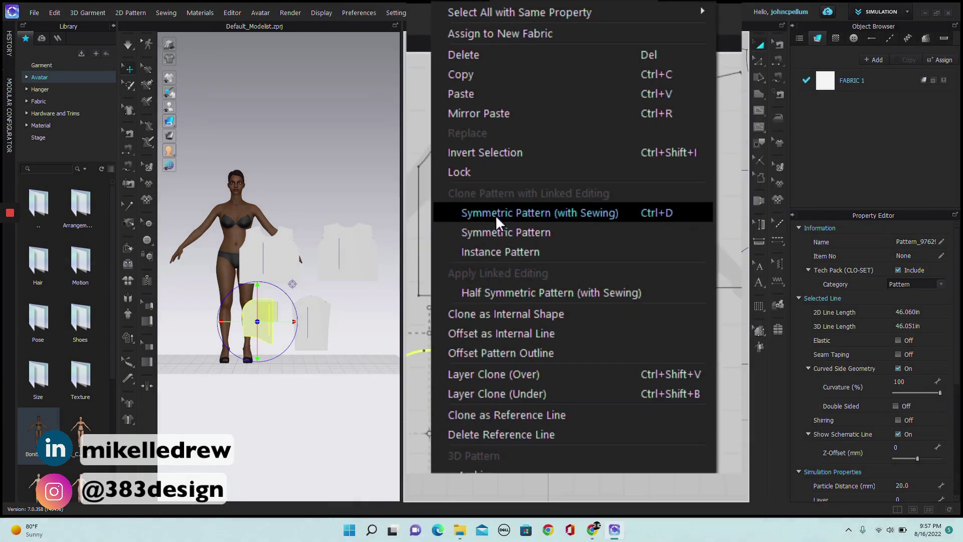
left_click(496, 215)
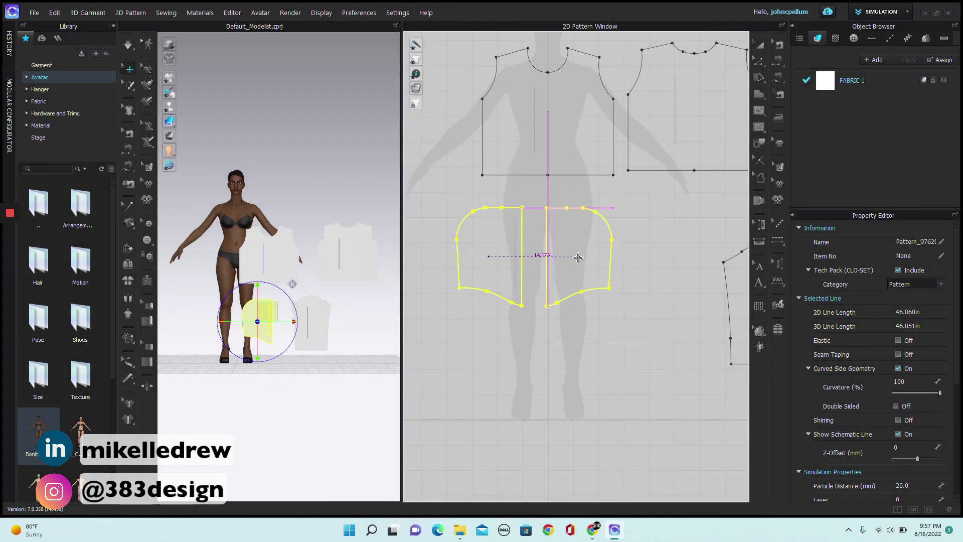
left_click(578, 259)
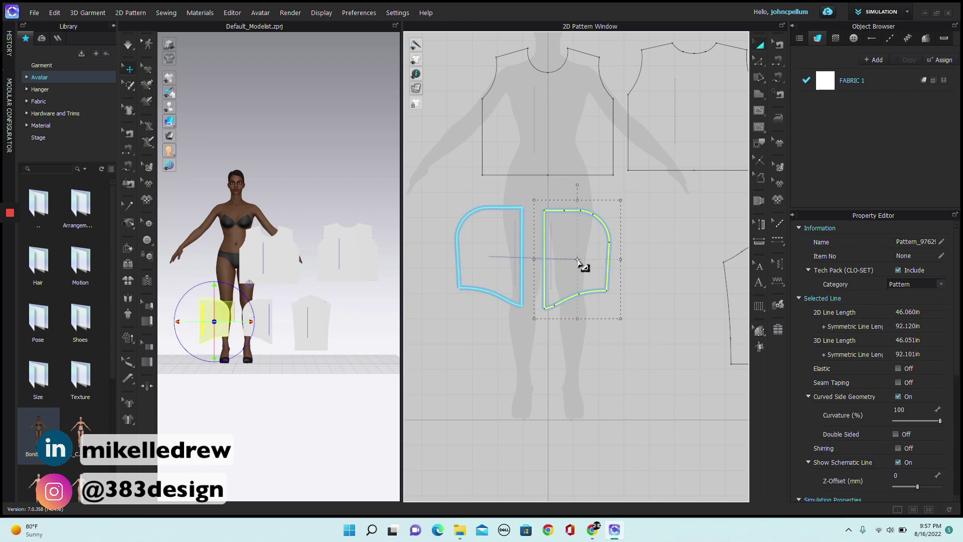
middle_click_drag(581, 262, 544, 241)
scroll(592, 235, "down", 3)
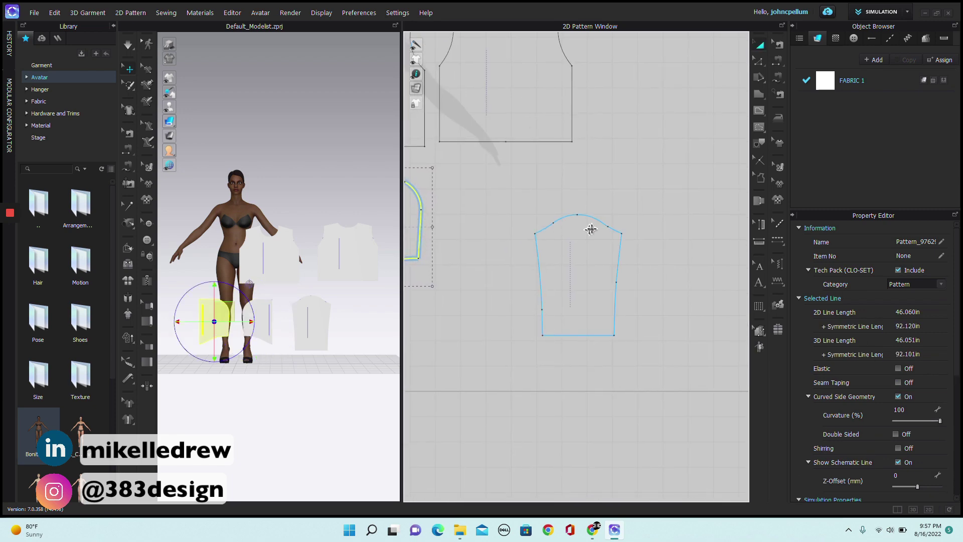
scroll(599, 232, "up", 6)
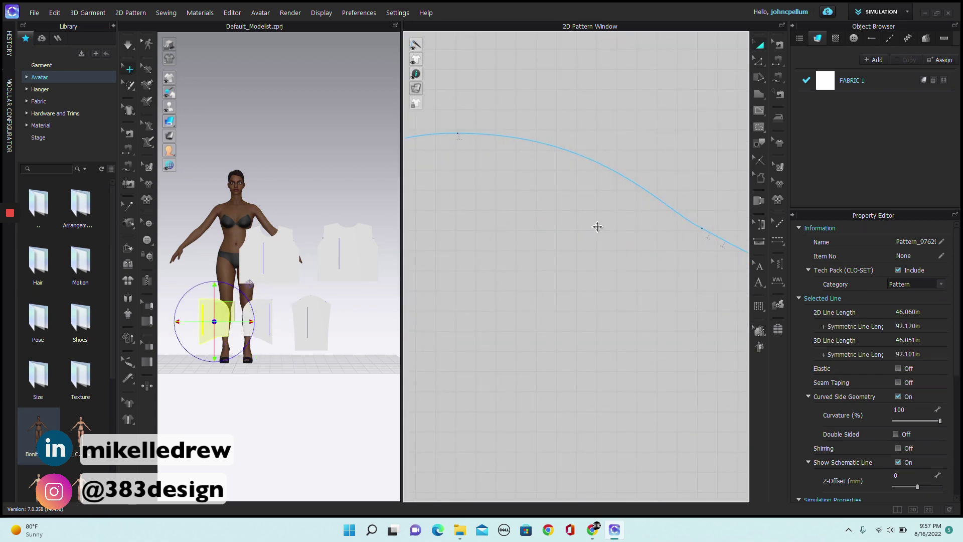
scroll(667, 253, "down", 2)
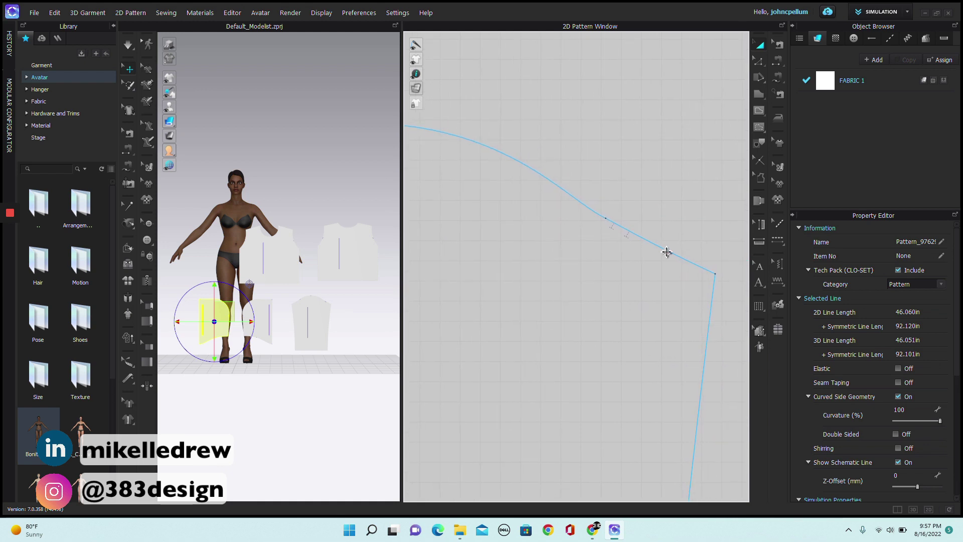
scroll(670, 258, "up", 3)
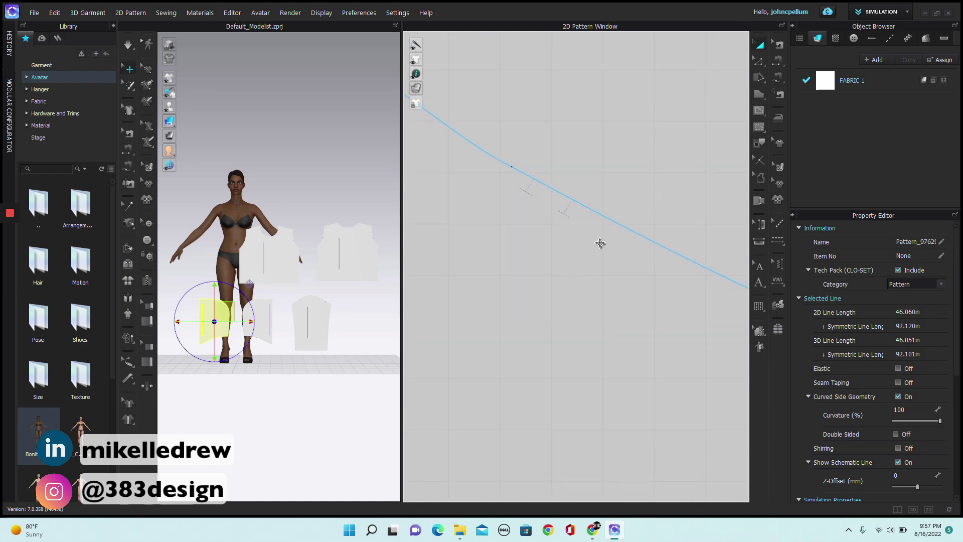
Place notches on the sleeve edge and at two points along the sleeve cap curve
left_click(725, 299)
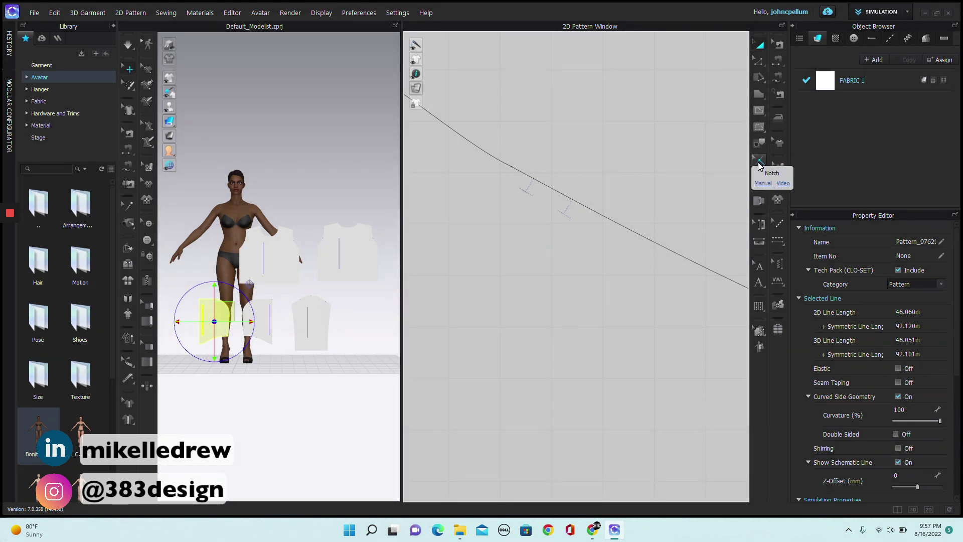
left_click(759, 164)
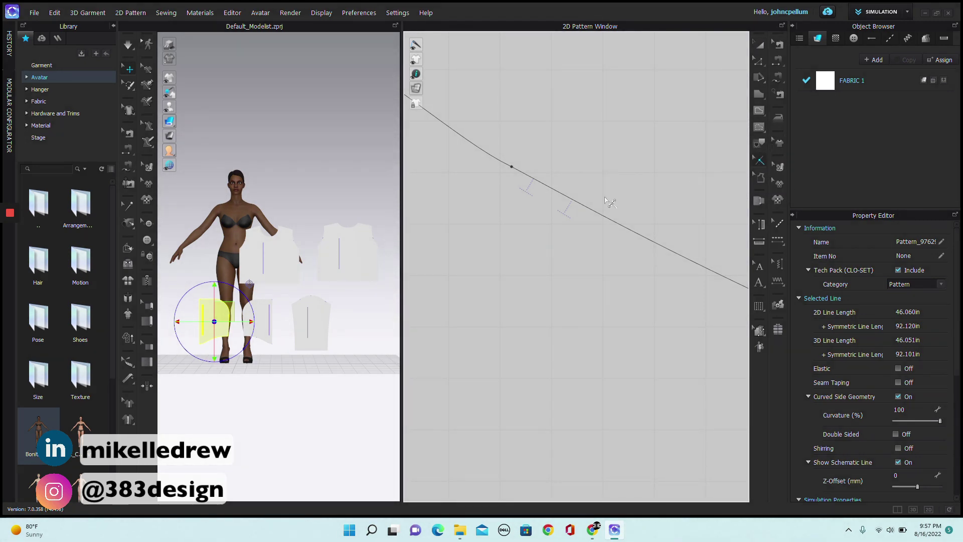
left_click(533, 179)
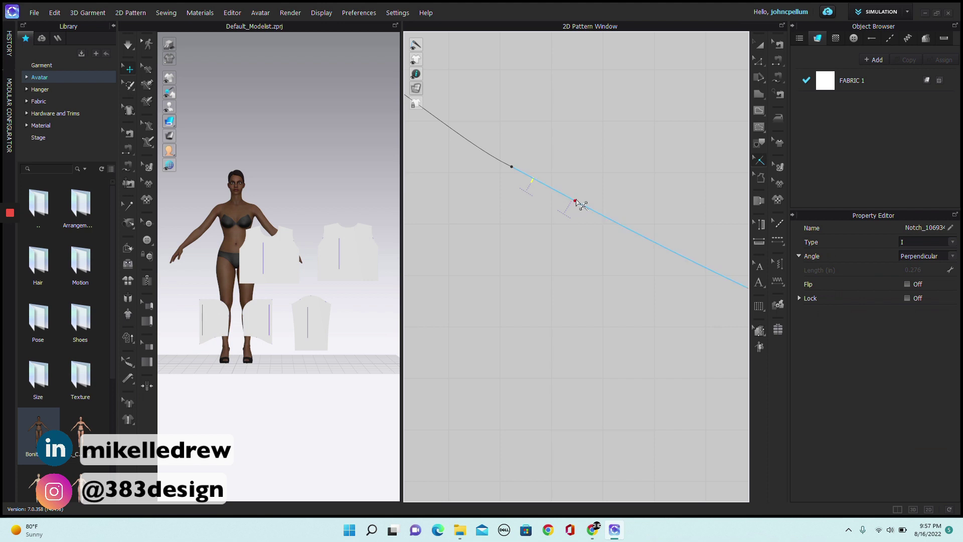
scroll(581, 201, "down", 3)
middle_click_drag(580, 201, 436, 236)
scroll(572, 206, "up", 4)
left_click(451, 143)
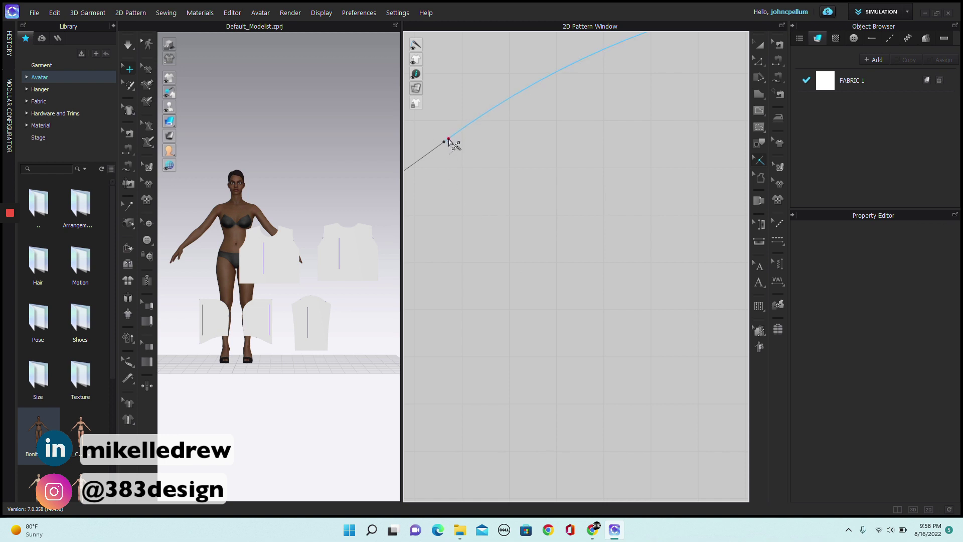
left_click(449, 141)
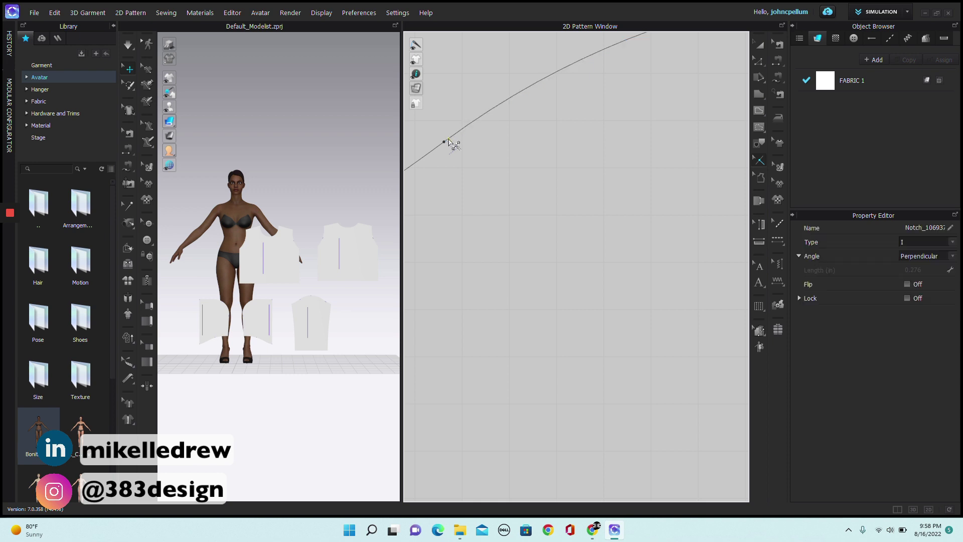
scroll(477, 154, "down", 4)
left_click(479, 151)
Rearrange the front, lower, curved and sleeve pieces in the 2D window and widen the 3D view
key("a")
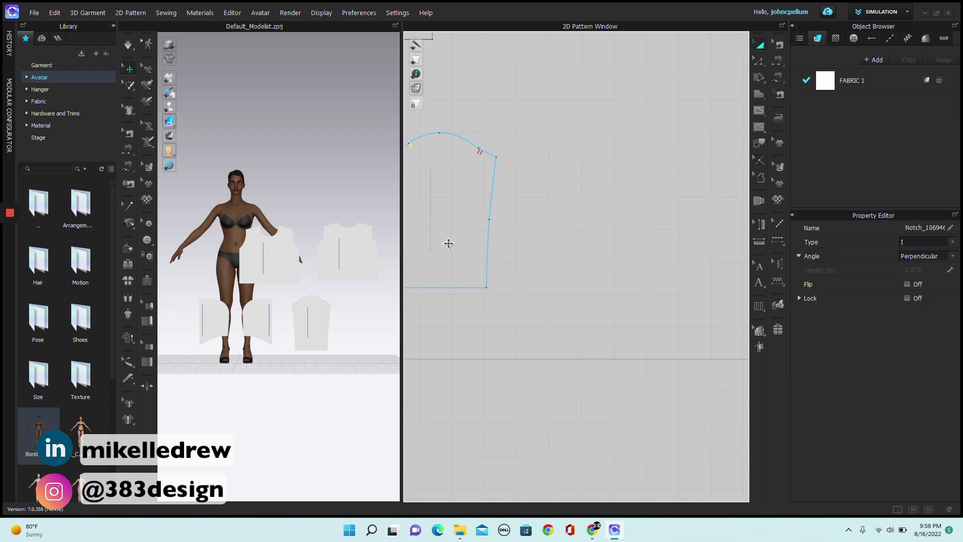
scroll(523, 257, "down", 5)
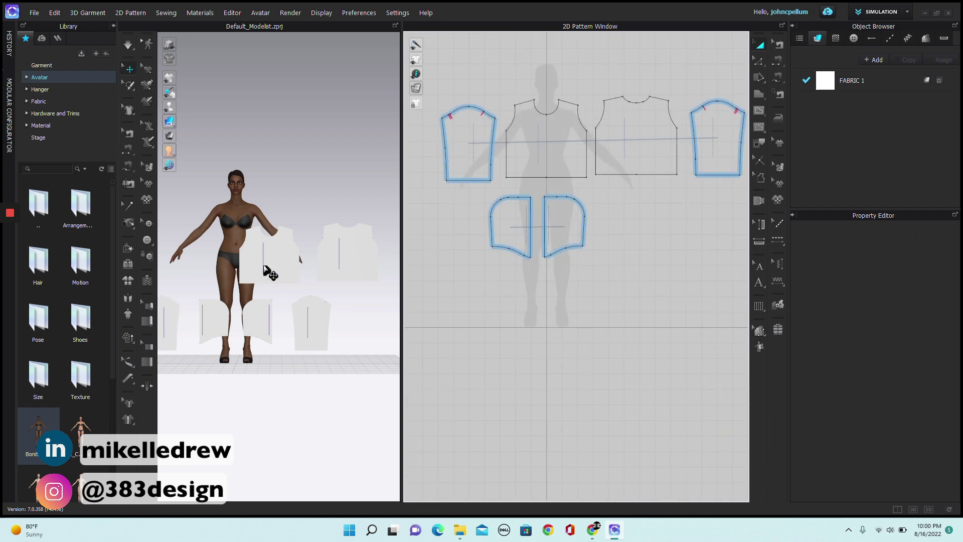
left_click_drag(270, 272, 350, 178)
left_click_drag(270, 326, 307, 159)
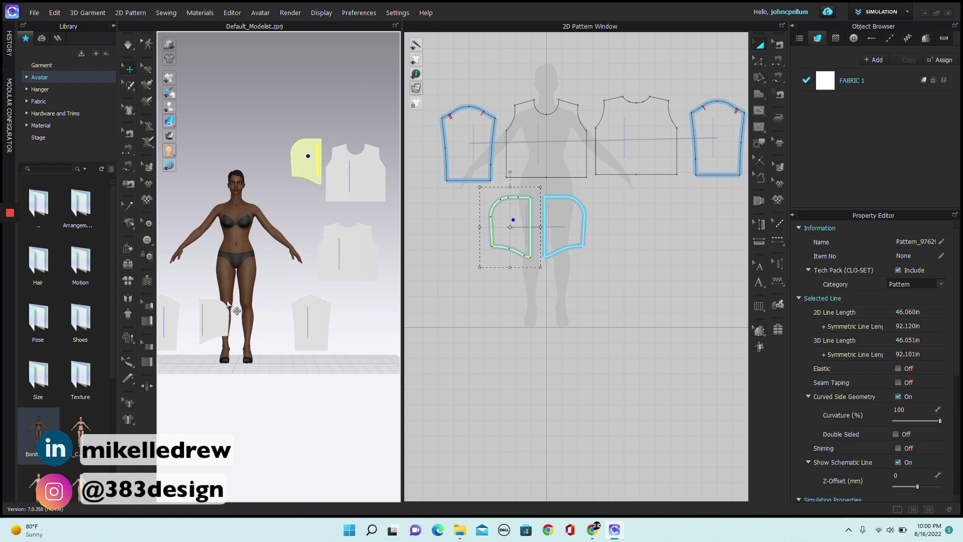
left_click_drag(228, 305, 323, 103)
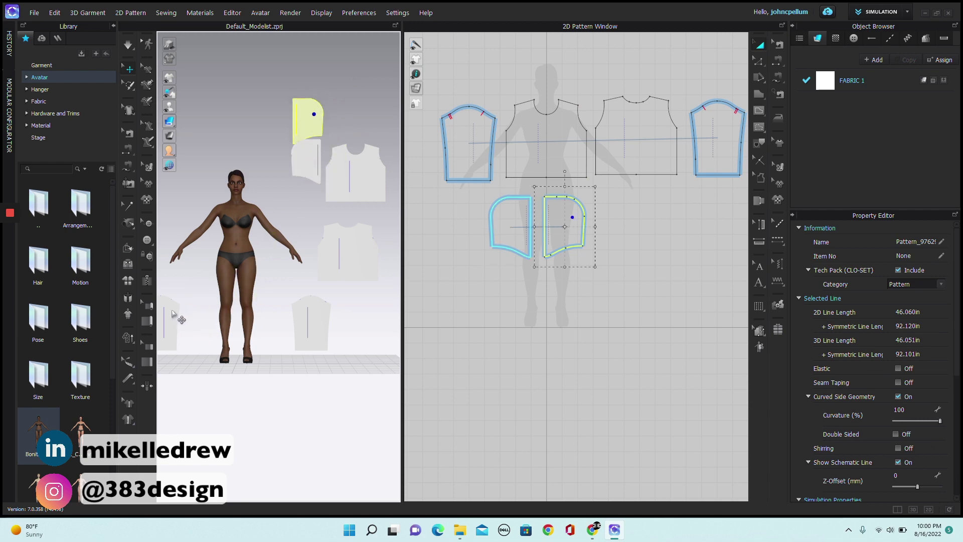
left_click_drag(172, 313, 376, 309)
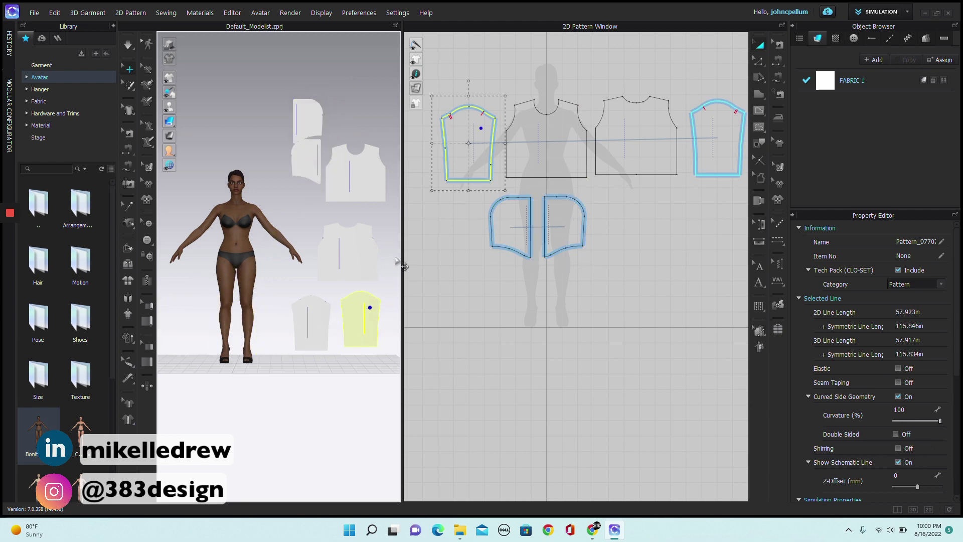
left_click_drag(404, 266, 491, 275)
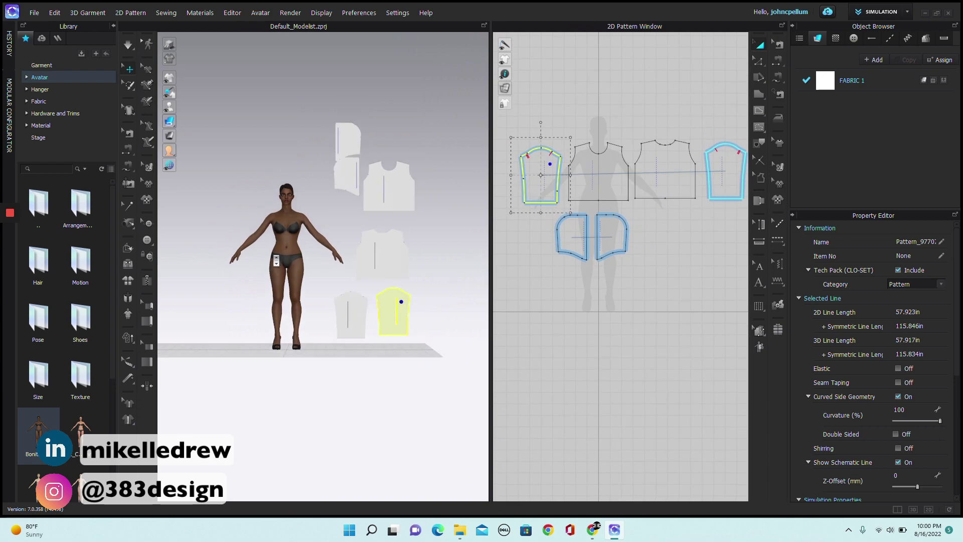
Show arrangement points and place the front and back bodice pieces on the chest and back points
scroll(276, 261, "up", 5)
mouse_move(200, 107)
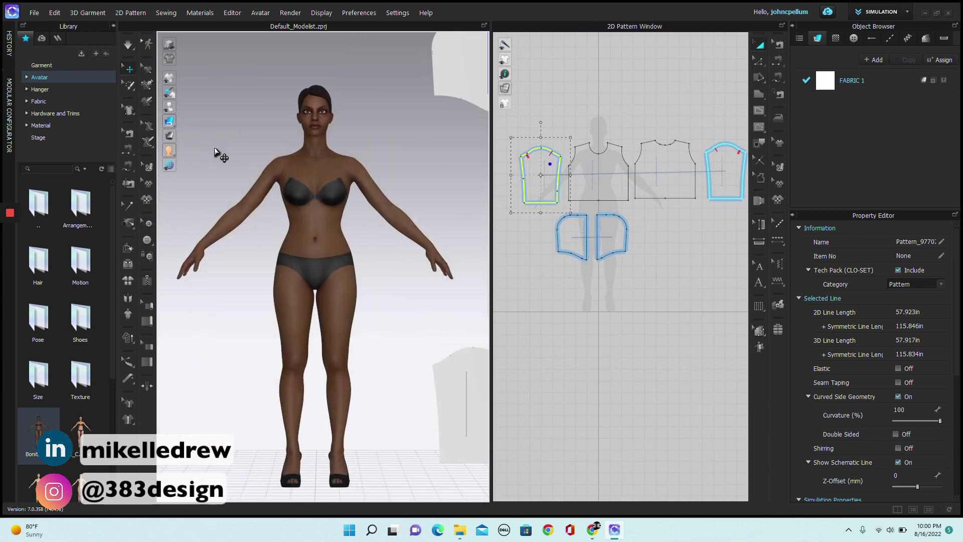
key("shift+f")
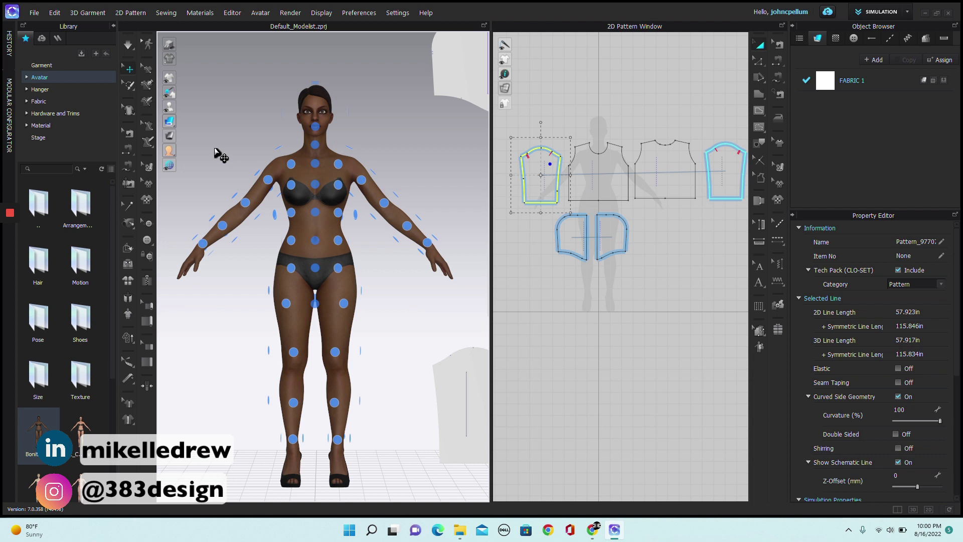
left_click(599, 171)
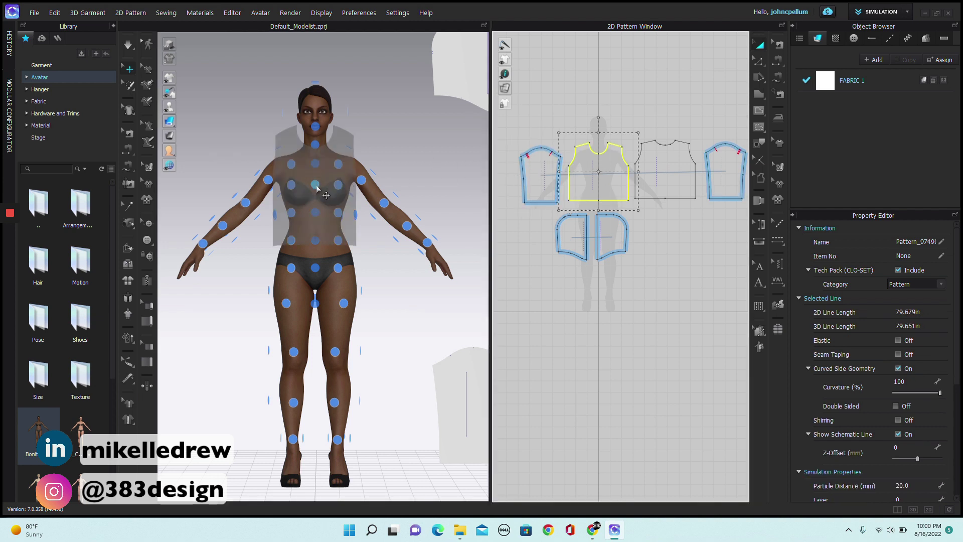
left_click(317, 216)
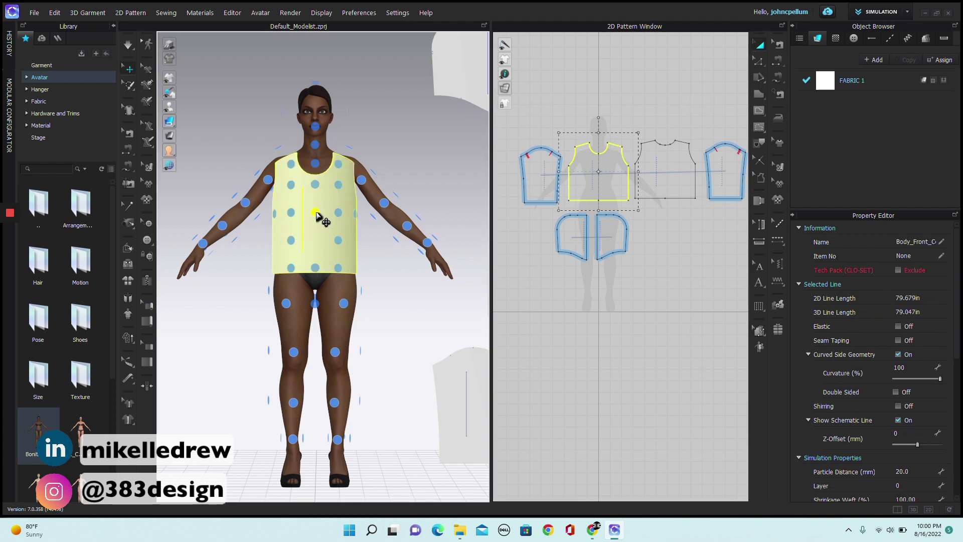
right_click_drag(322, 215, 390, 186)
key("8")
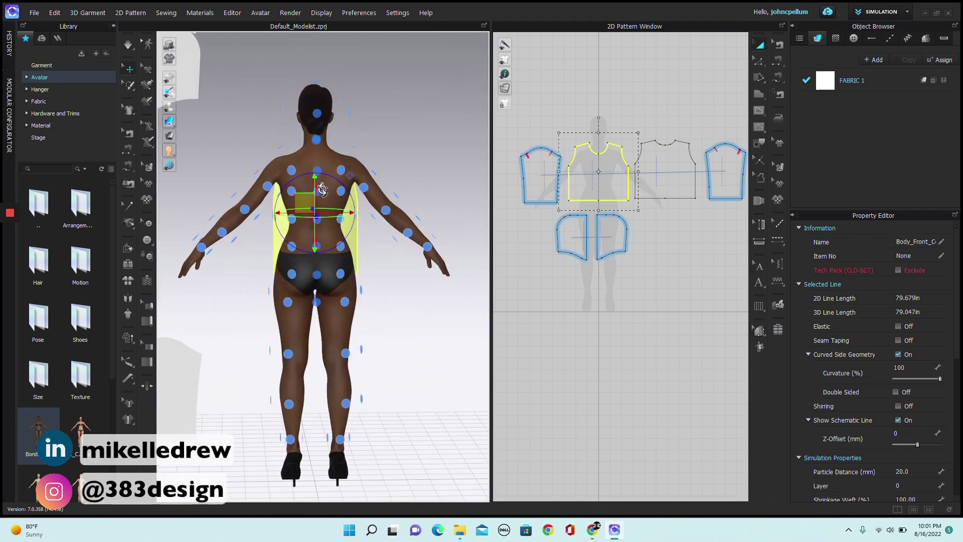
left_click(636, 178)
left_click(318, 218)
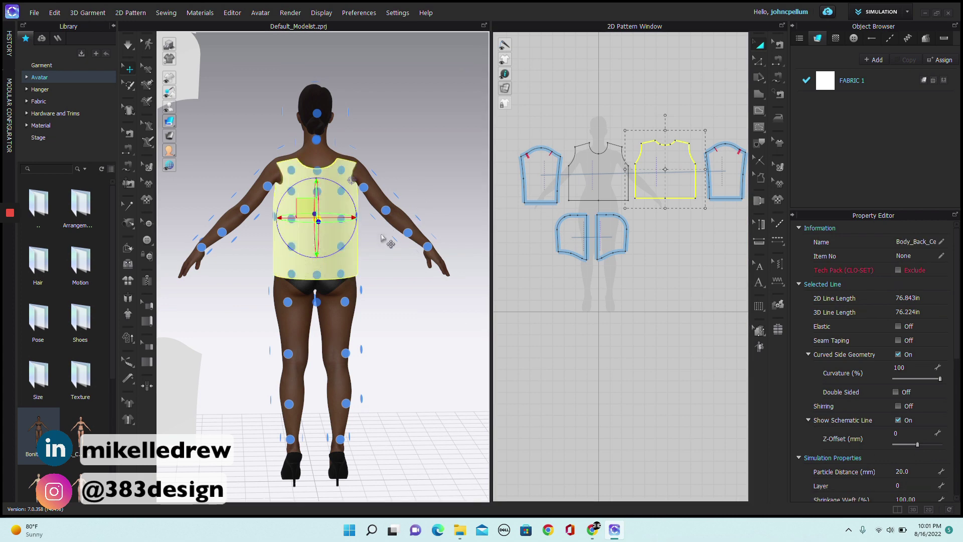
Arrange the left sleeve on the arm and the hood pieces around the avatar's head
key("2")
key("1")
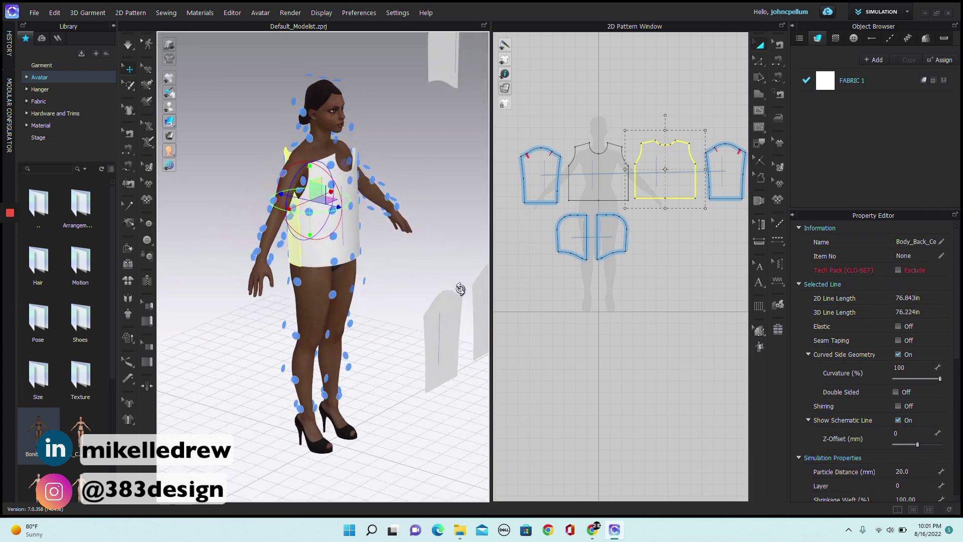
key("4")
left_click(464, 210)
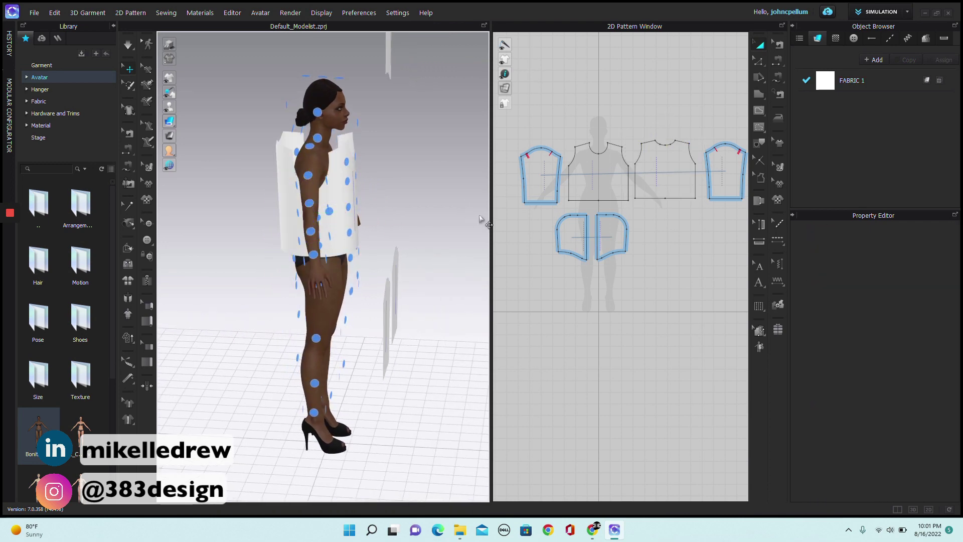
left_click(547, 177)
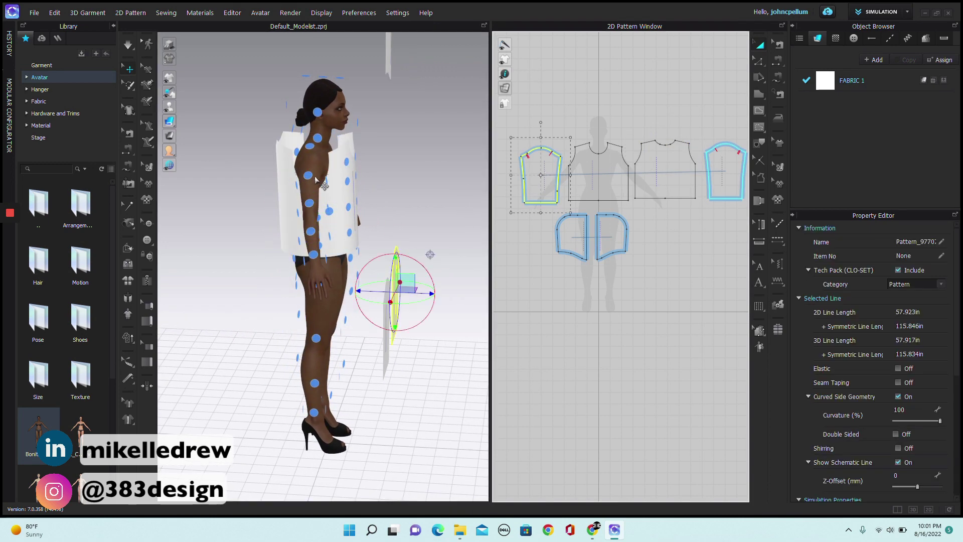
left_click(311, 205)
key("2")
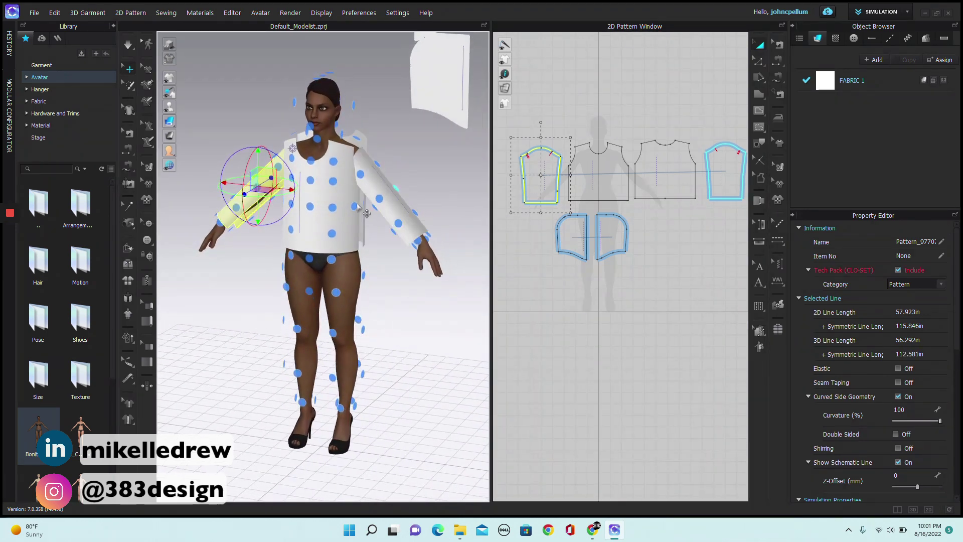
key("6")
left_click(328, 144)
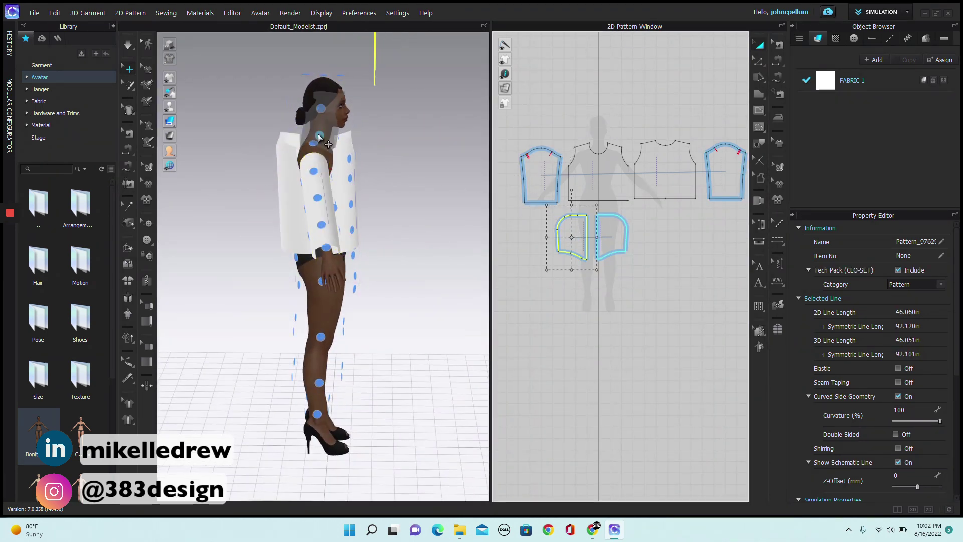
left_click(321, 111)
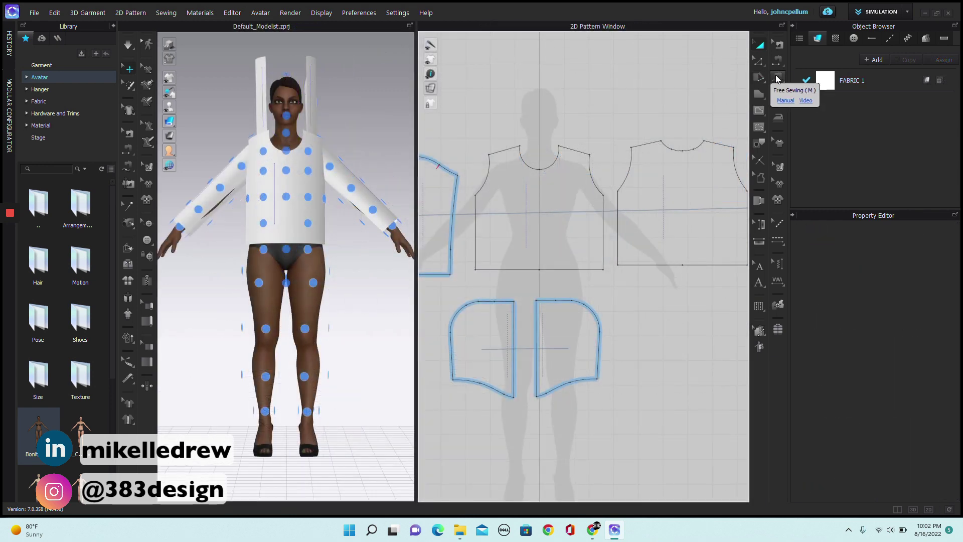
Sew the two hood halves together along their curved centre edge with Free Sewing
left_click(777, 79)
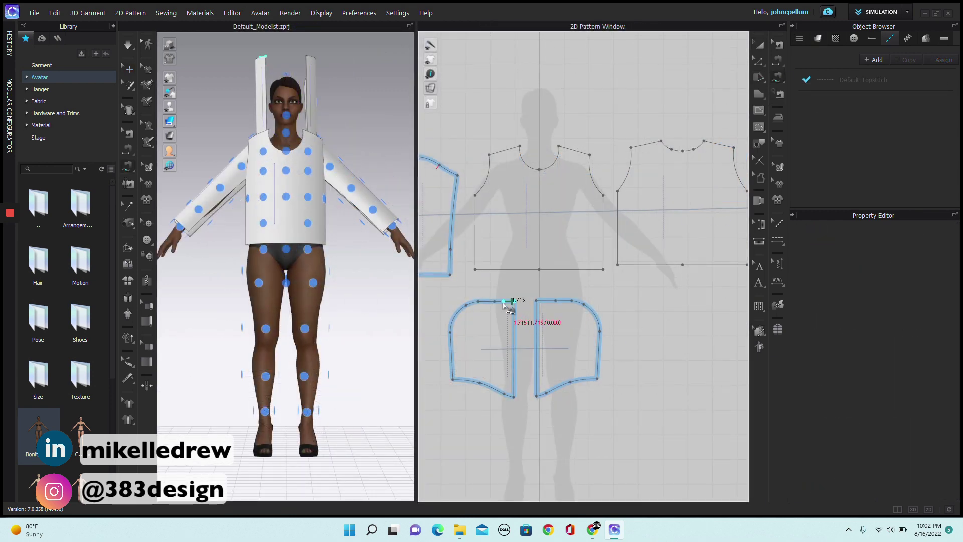
left_click(453, 380)
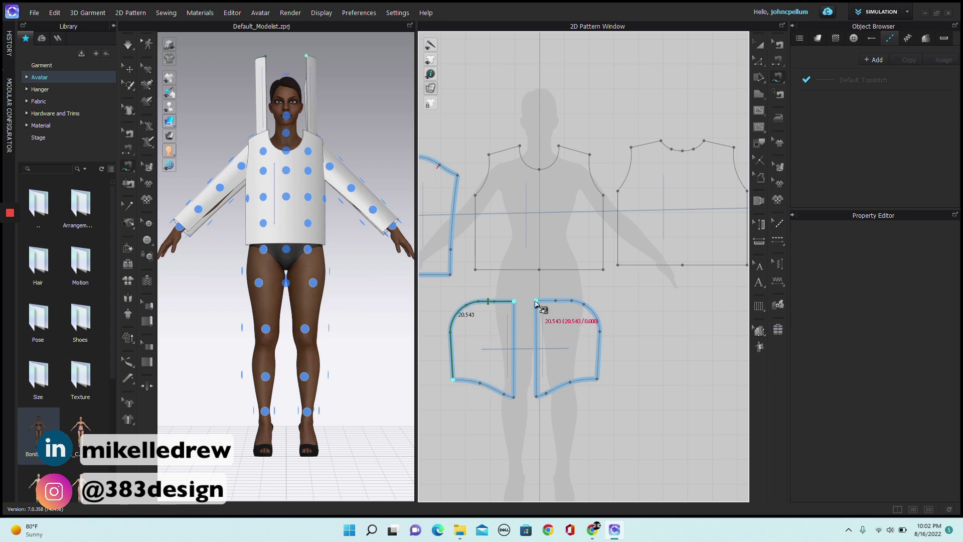
left_click(535, 302)
left_click(598, 380)
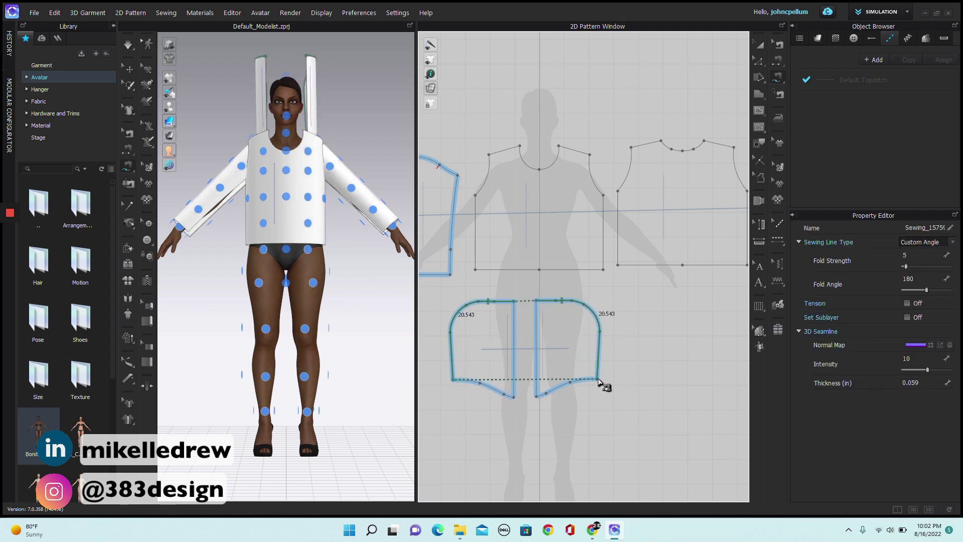
Sew the front and back neckline halves to the left hood piece's bottom edge with M:N Free Sewing
left_click(778, 79)
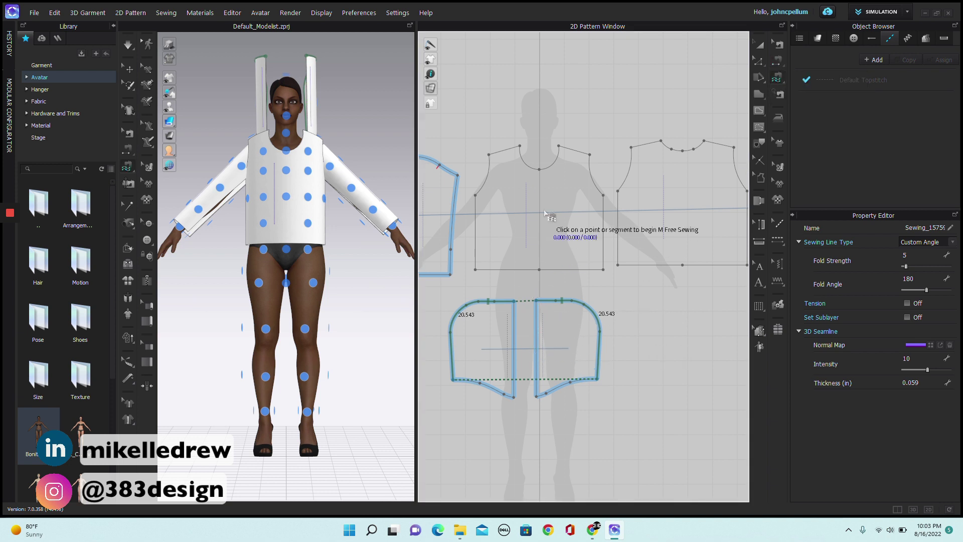
left_click(538, 170)
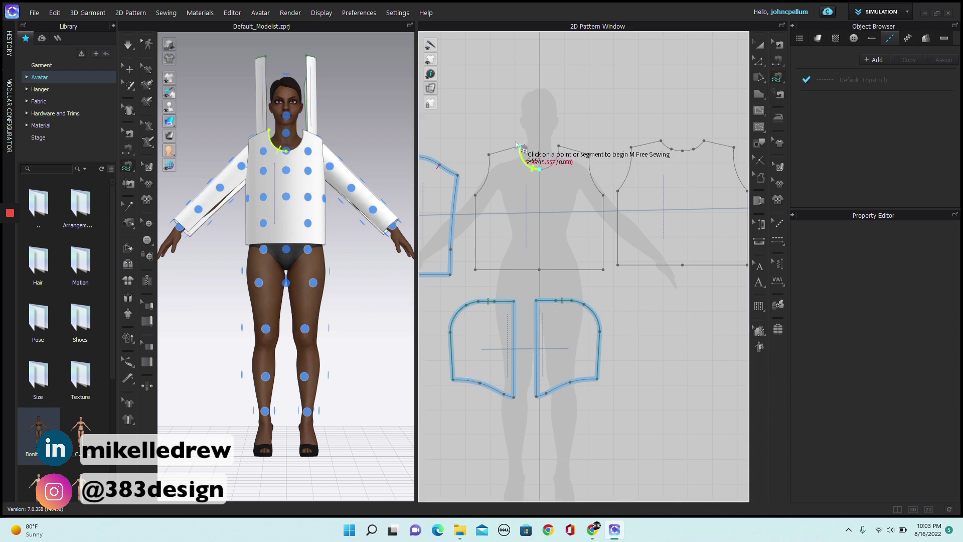
left_click(520, 148)
key("Return")
left_click(661, 142)
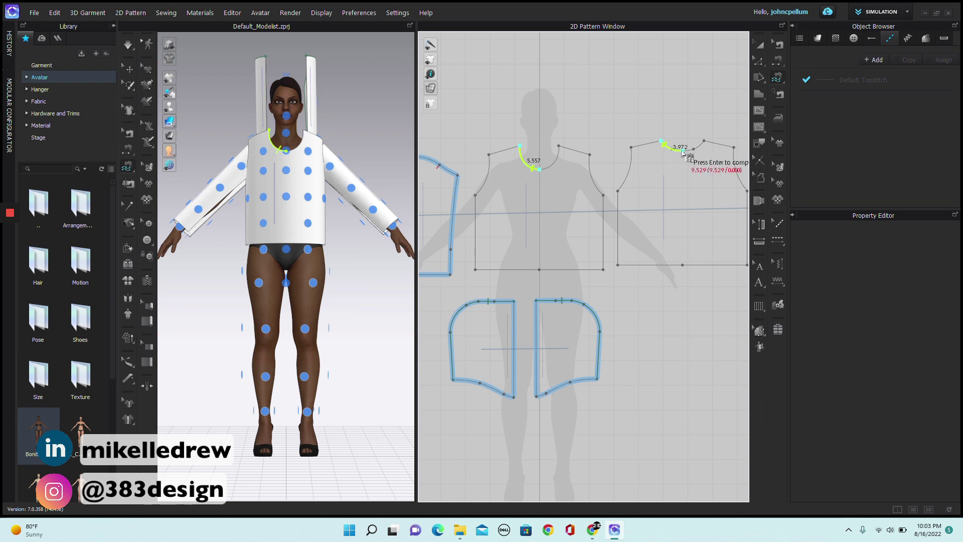
left_click(682, 149)
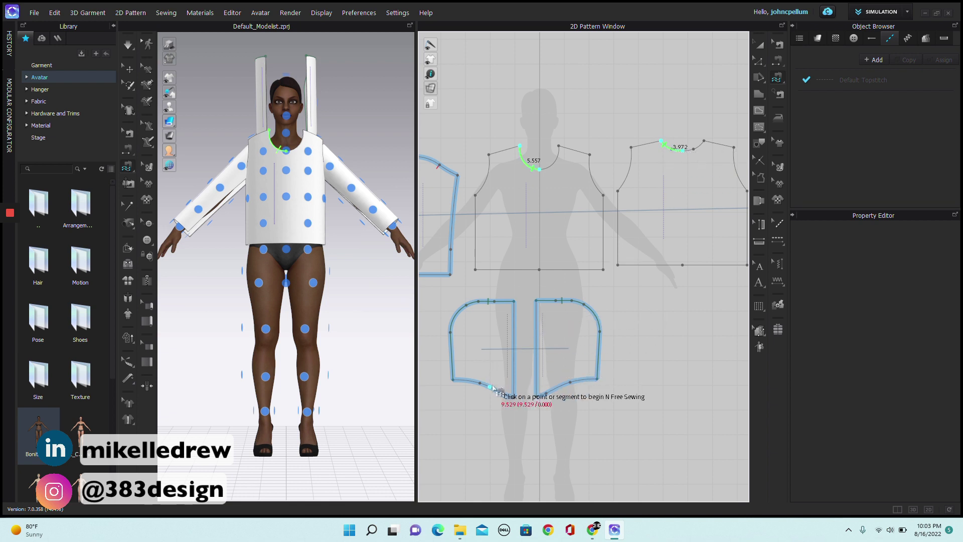
left_click(514, 397)
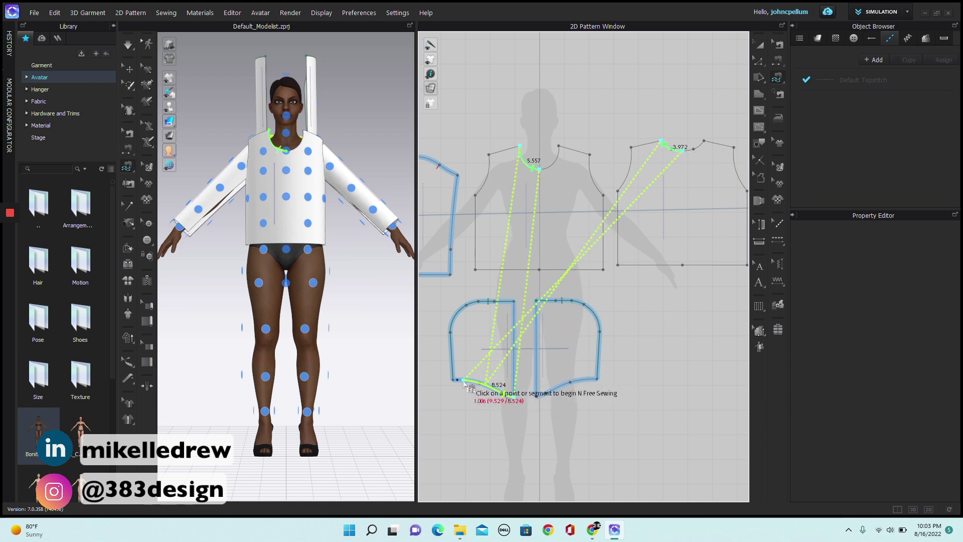
left_click(452, 380)
key("Return")
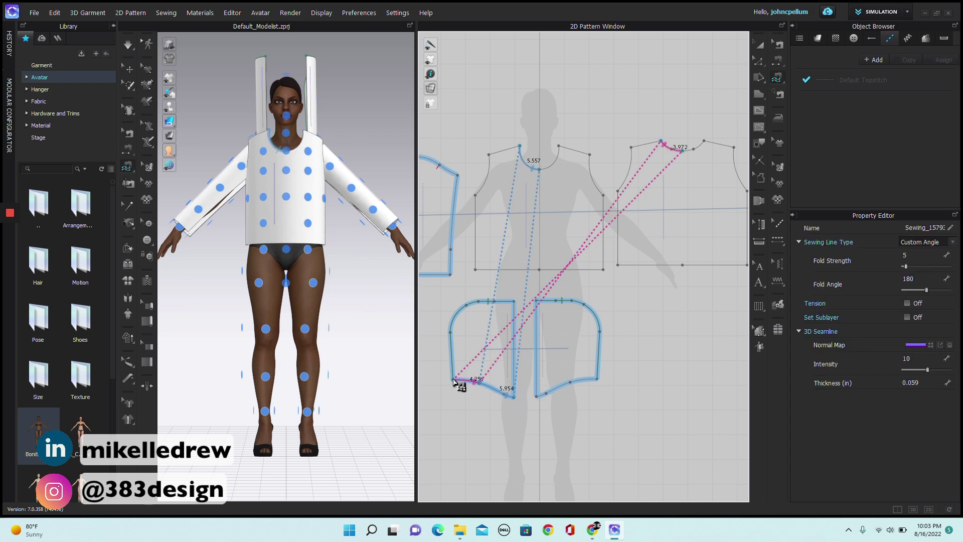
Reverse the direction of the hood bottom seam
left_click(780, 46)
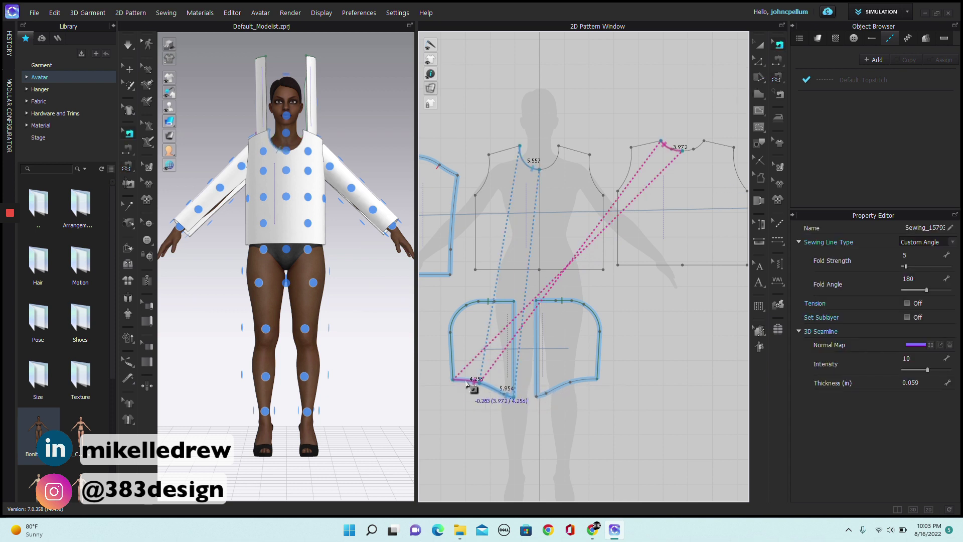
right_click(466, 381)
left_click(494, 398)
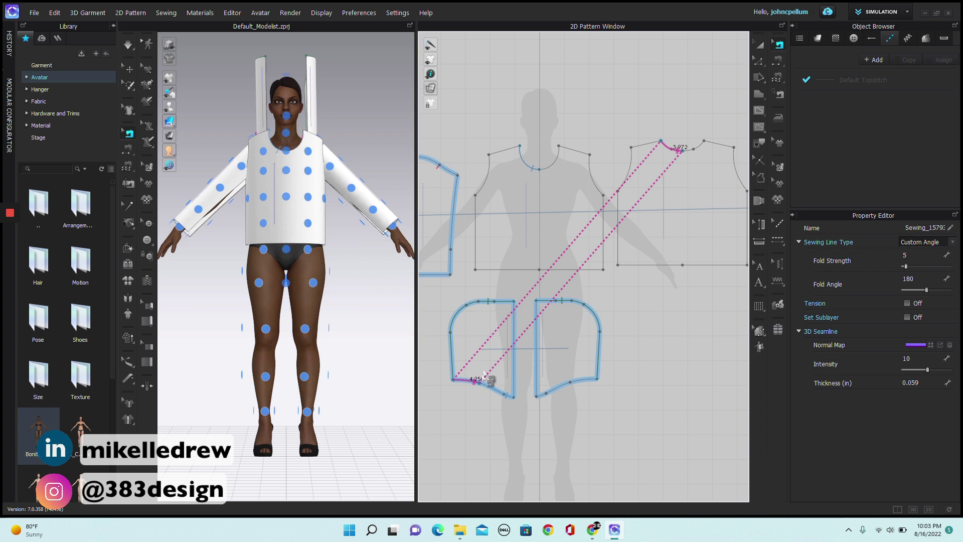
Begin an M:N seam joining the other neckline halves to the right hood piece's bottom edge
left_click(777, 78)
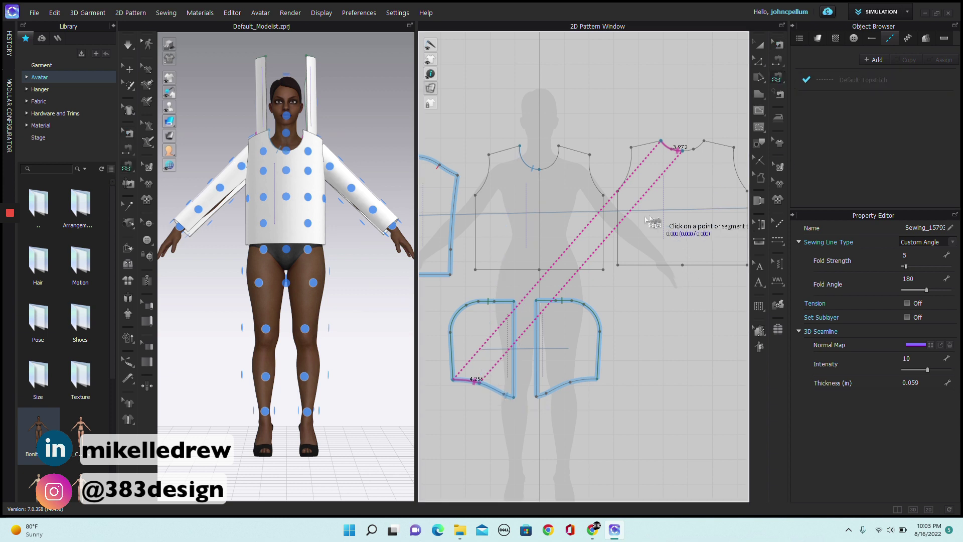
left_click(540, 170)
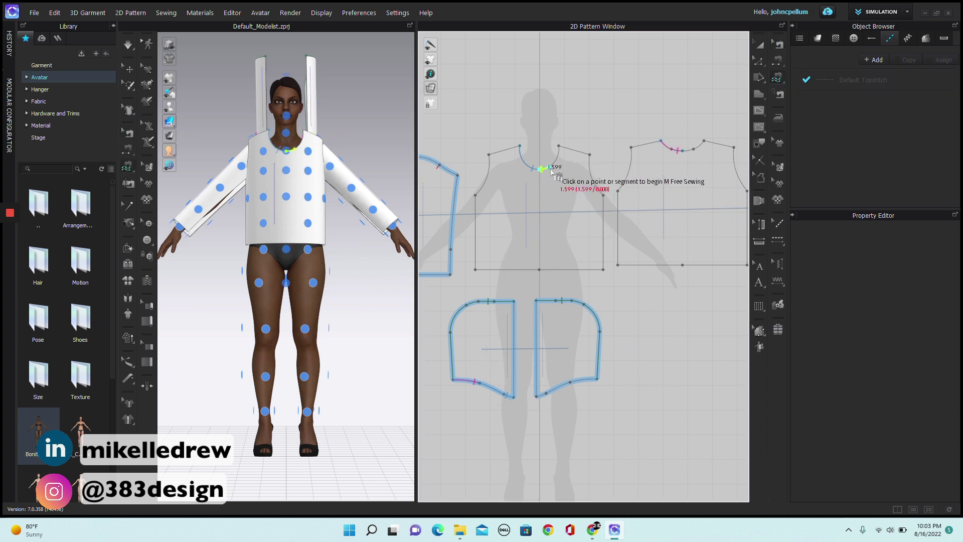
left_click(558, 146)
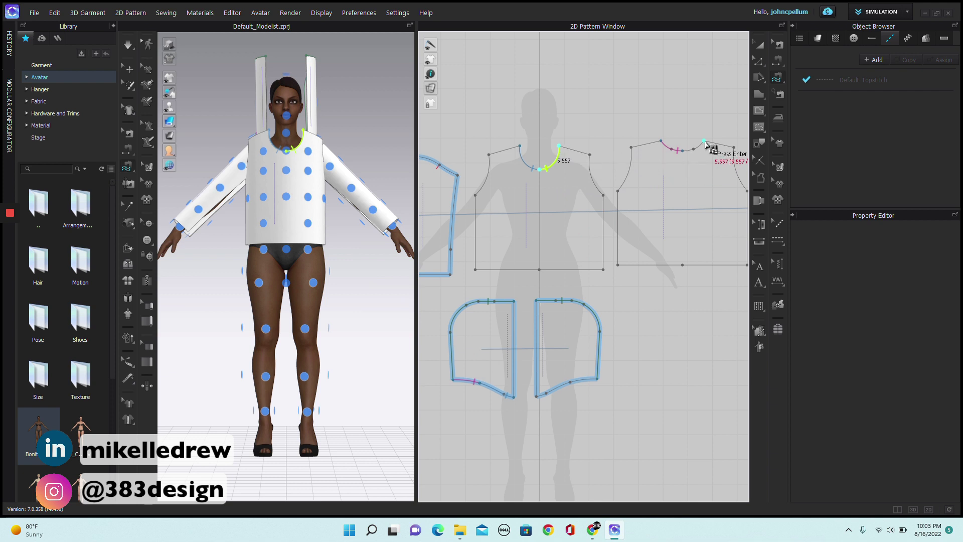
left_click(704, 142)
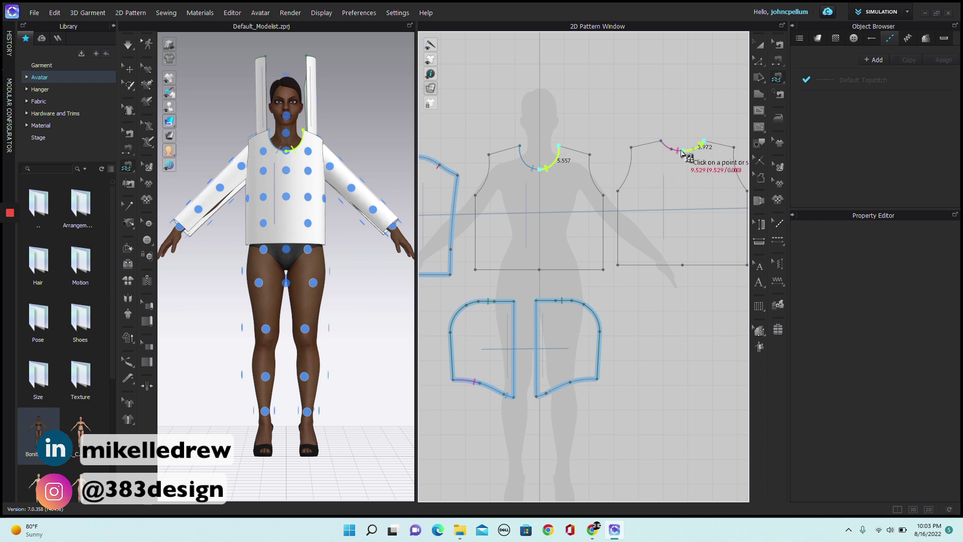
key("Return")
left_click(537, 396)
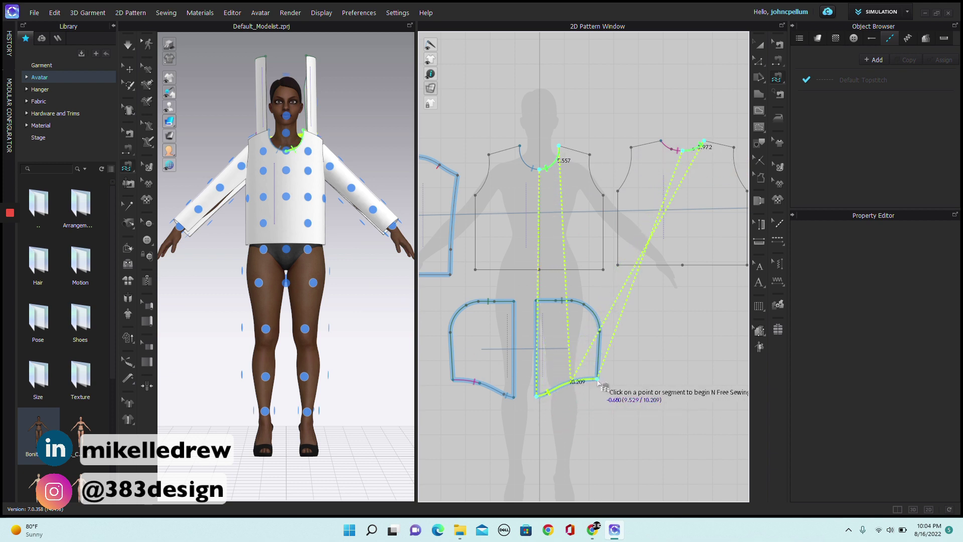
Finish the right hood-bottom seam, then sew the first bodice armhole to its sleeve cap
left_click(595, 380)
key("Return")
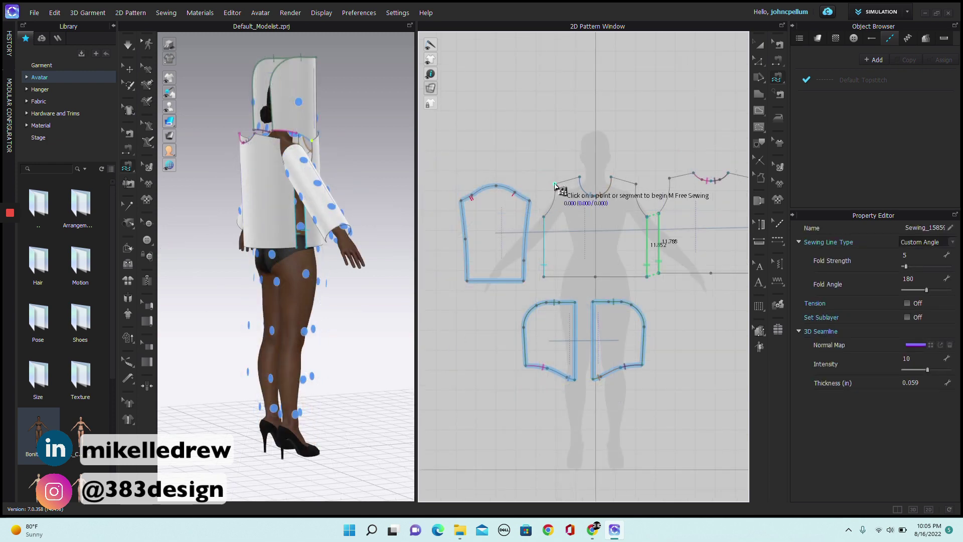
left_click(555, 185)
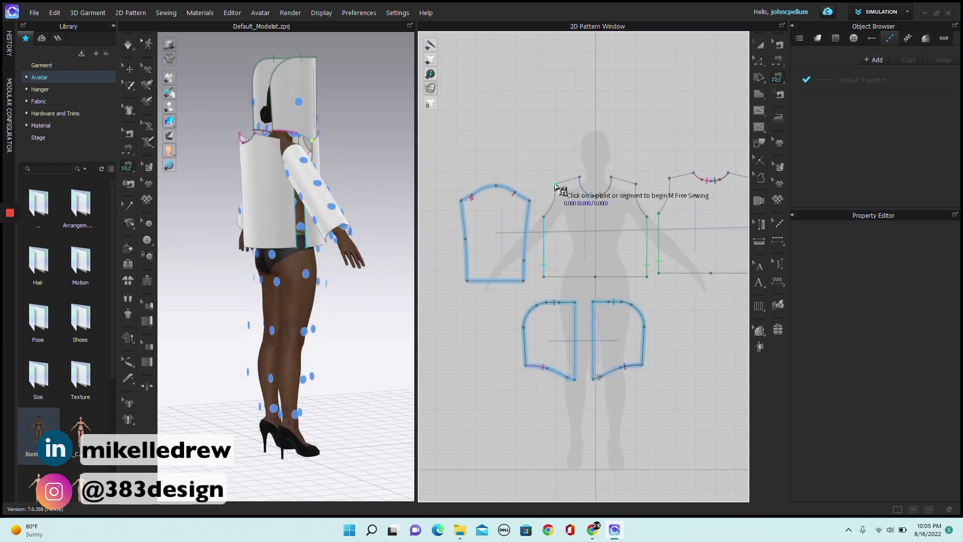
left_click(545, 218)
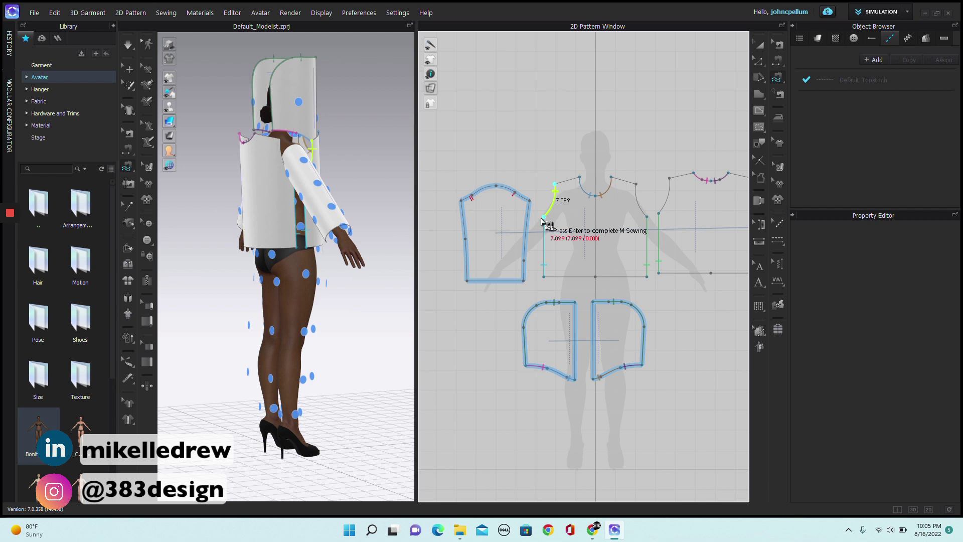
key("Return")
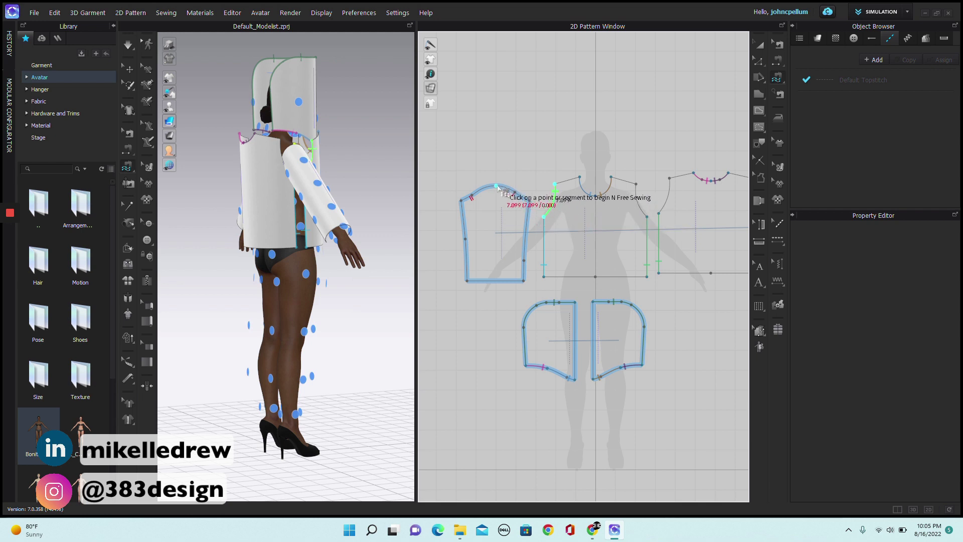
left_click(497, 187)
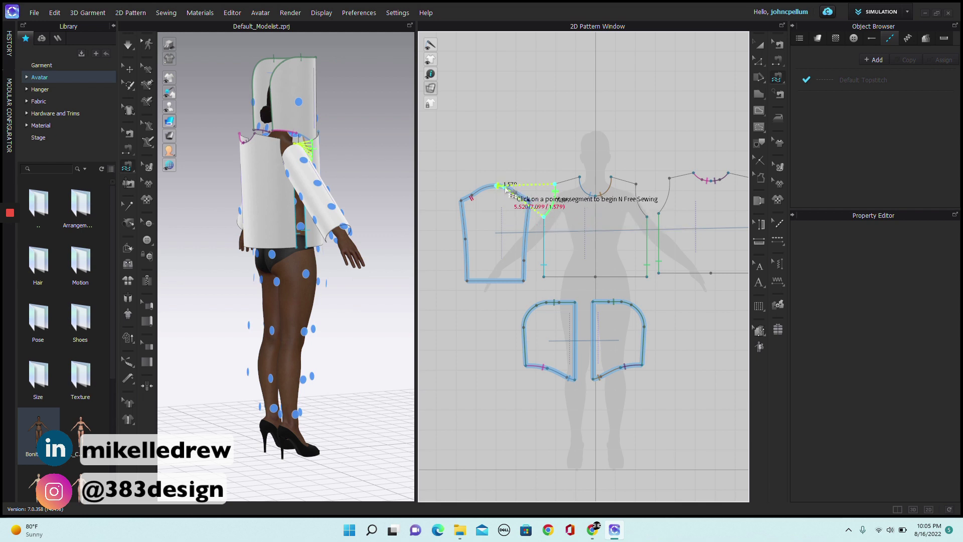
left_click(530, 201)
key("Return")
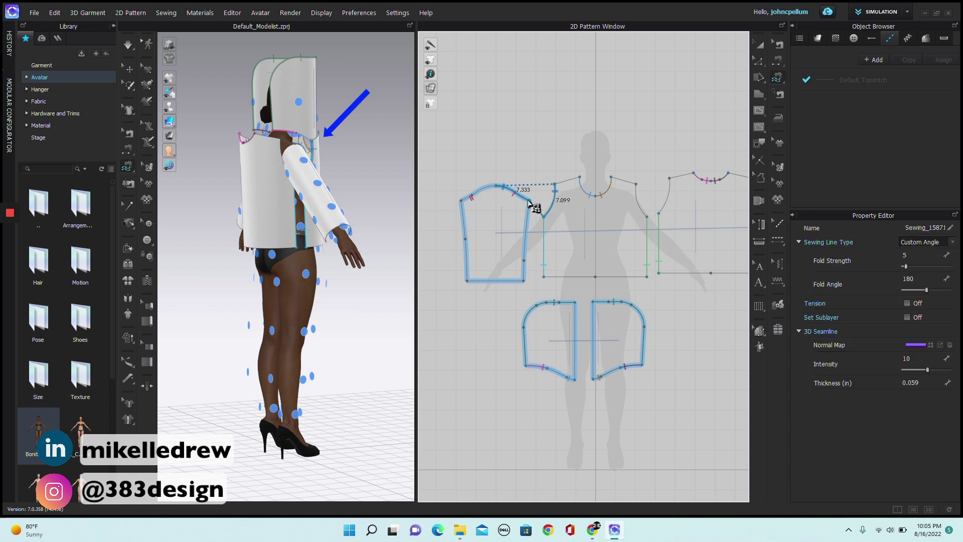
Sew the other armhole segment to the left sleeve's cap edge
left_click(670, 178)
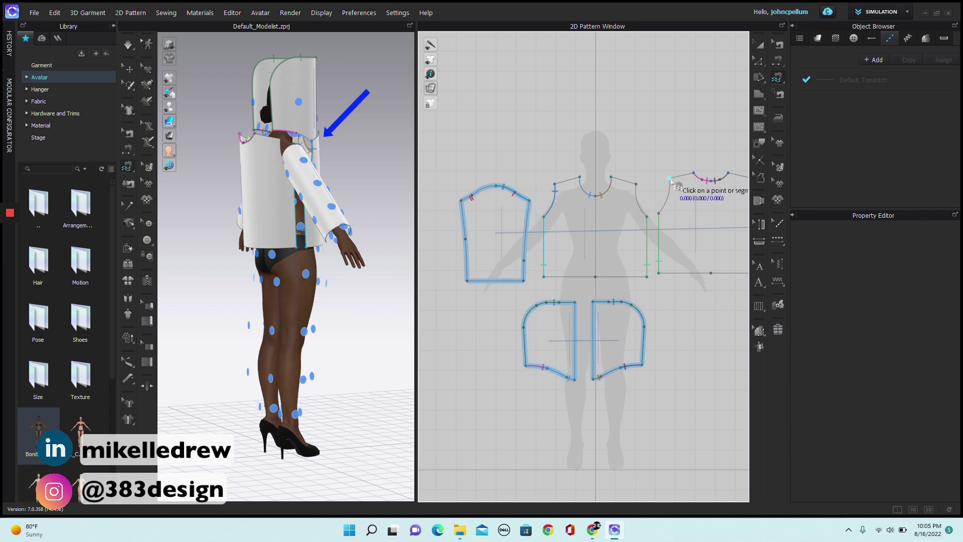
key("Escape")
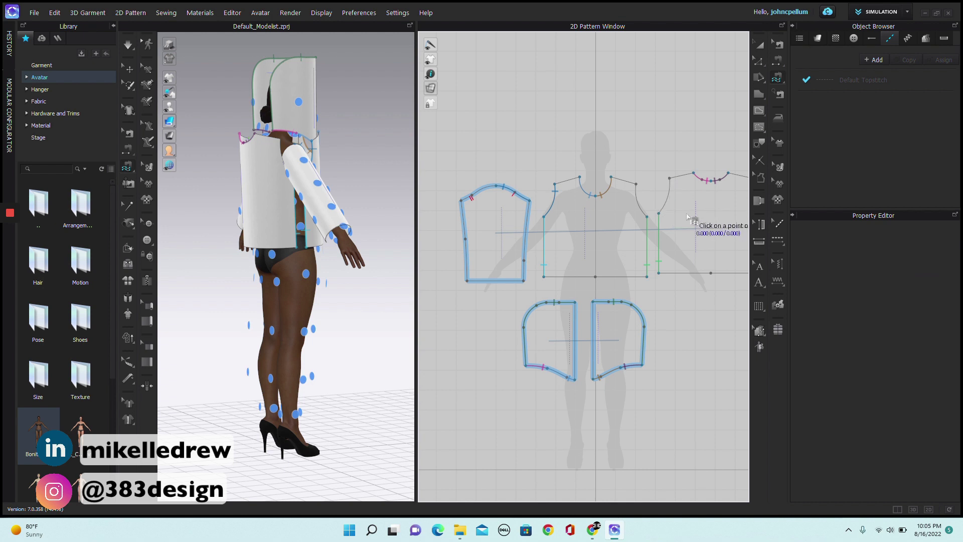
scroll(686, 219, "down", 2)
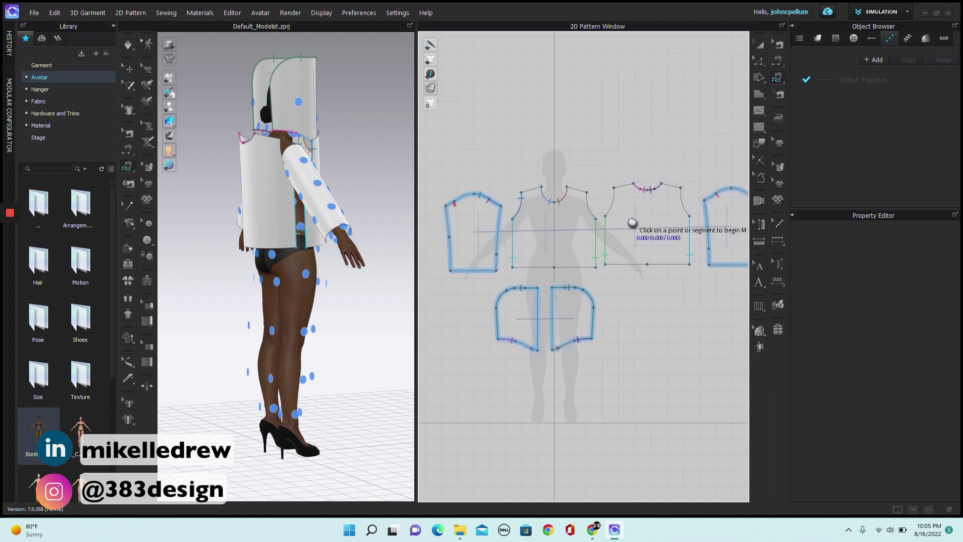
left_click(681, 189)
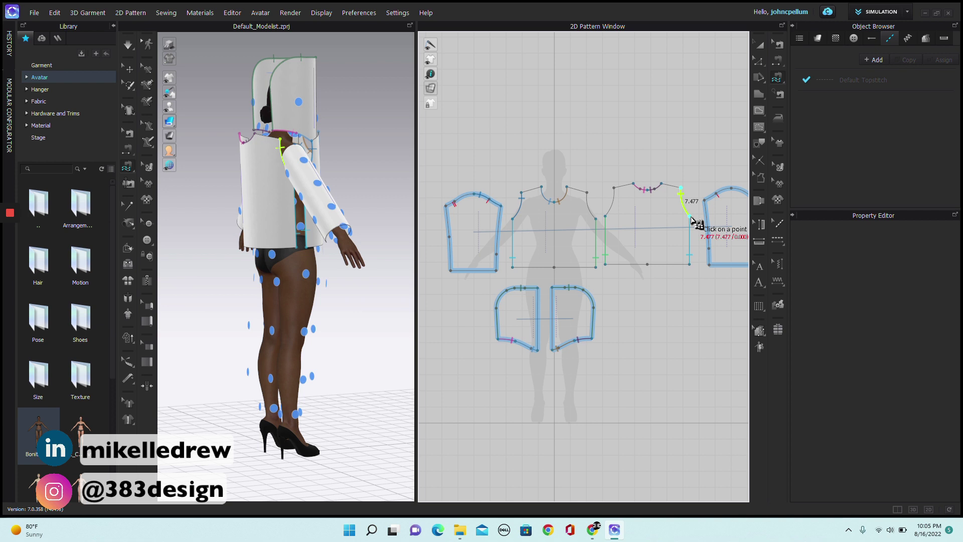
left_click(691, 218)
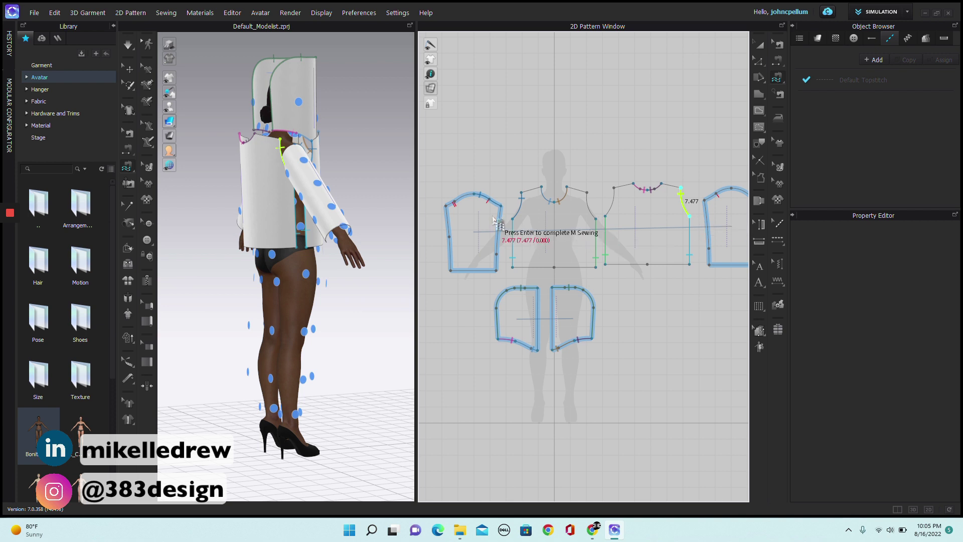
left_click(475, 193)
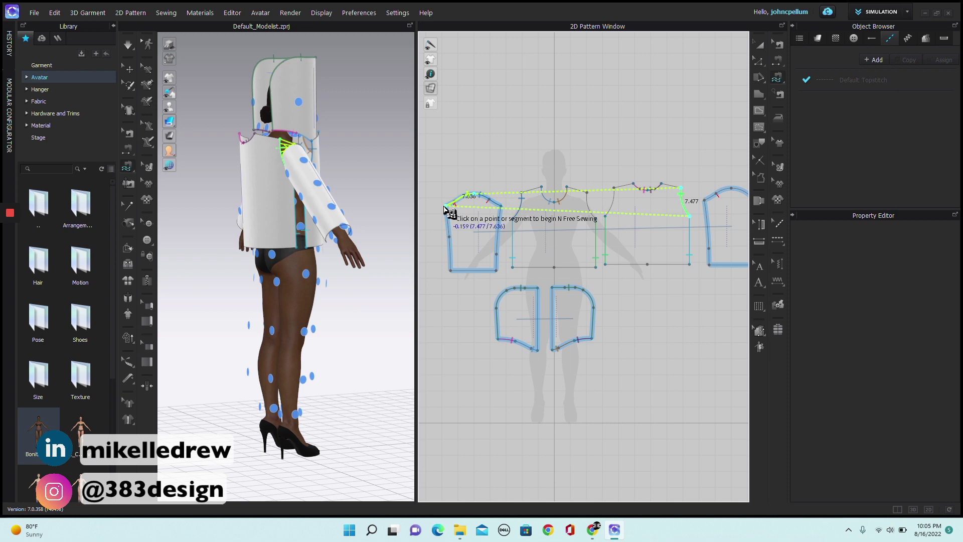
left_click(446, 206)
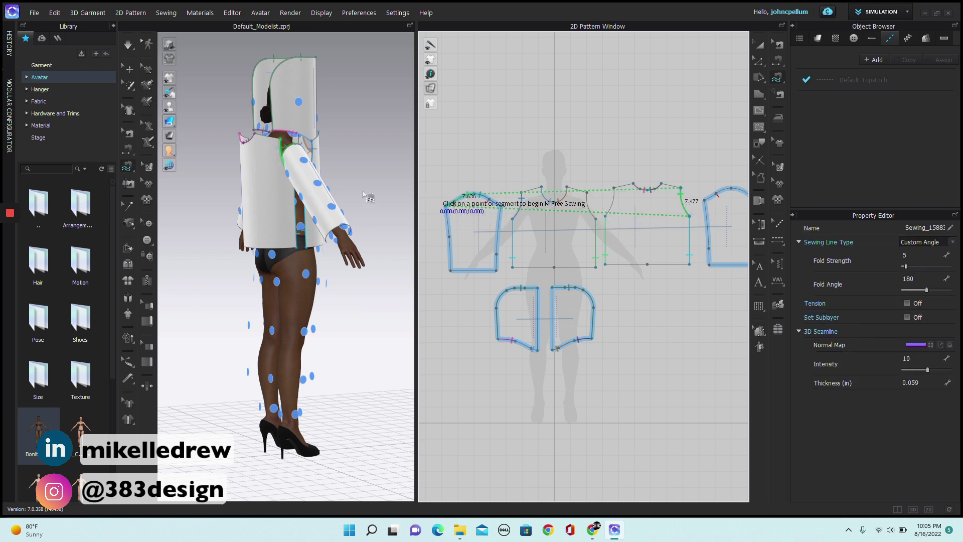
mouse_move(363, 193)
right_mouse_down()
mouse_move(321, 195)
mouse_move(361, 198)
right_mouse_up()
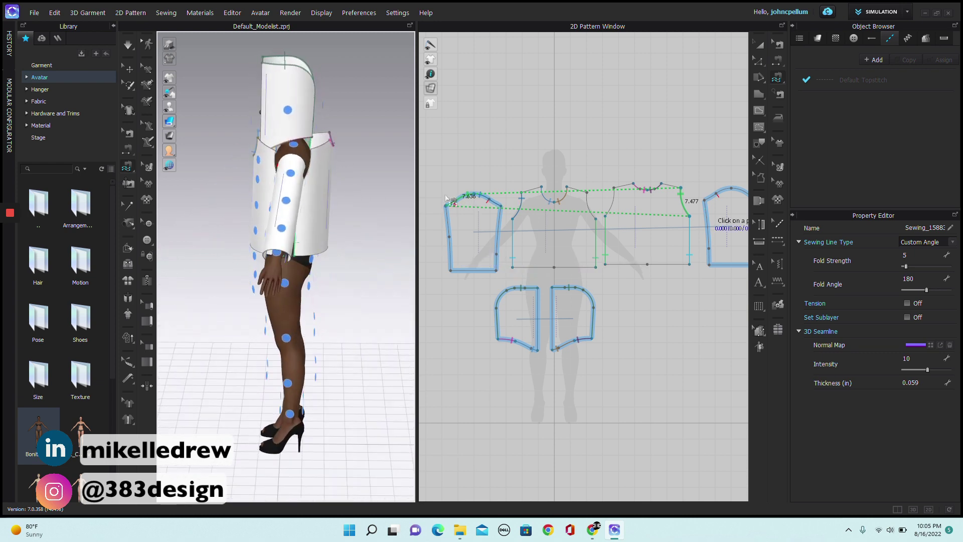
Join another armhole segment to its matching sleeve cap with an M:N seam
left_click(584, 209)
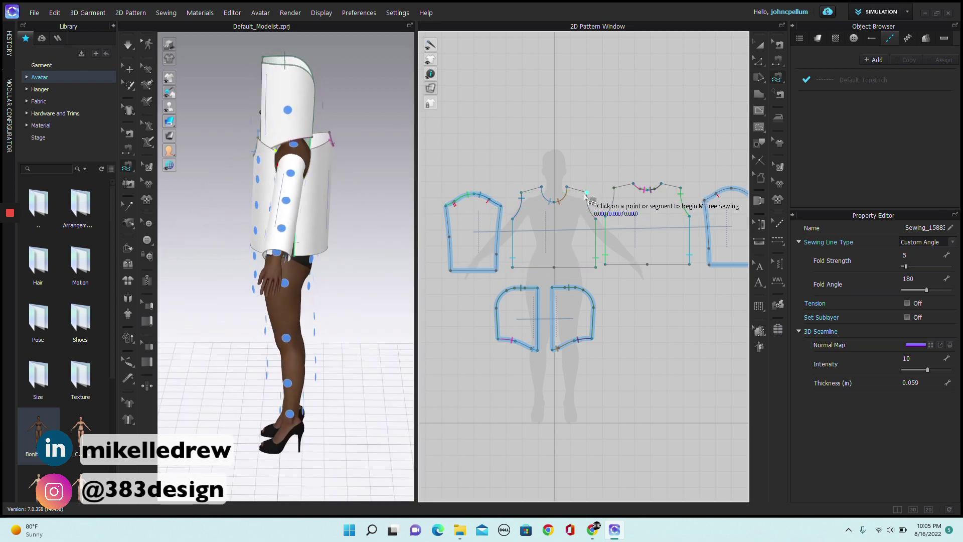
left_click(597, 222)
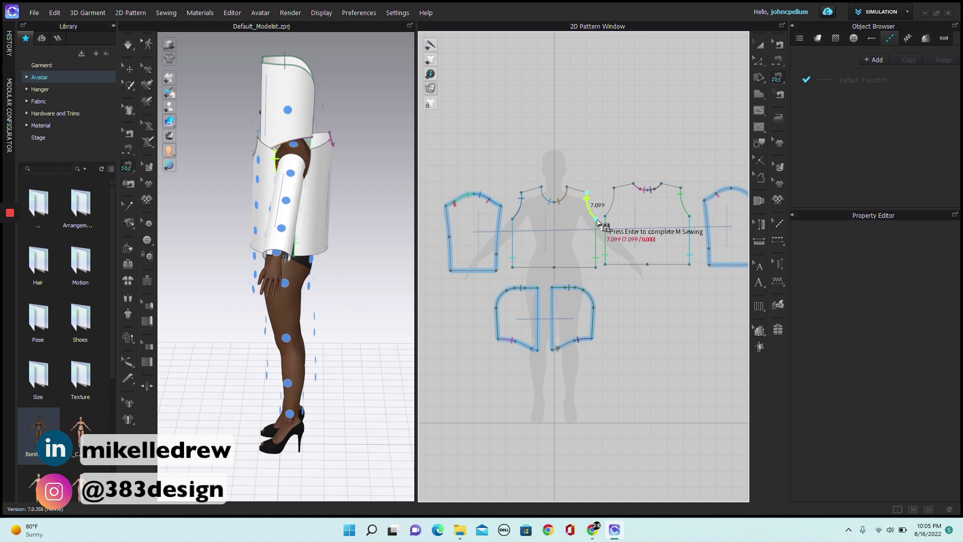
key("Return")
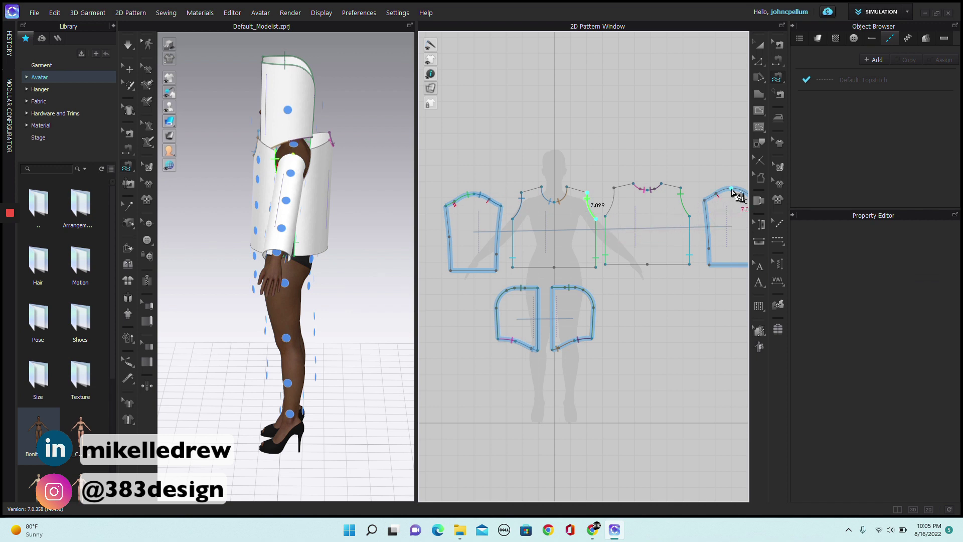
left_click(730, 187)
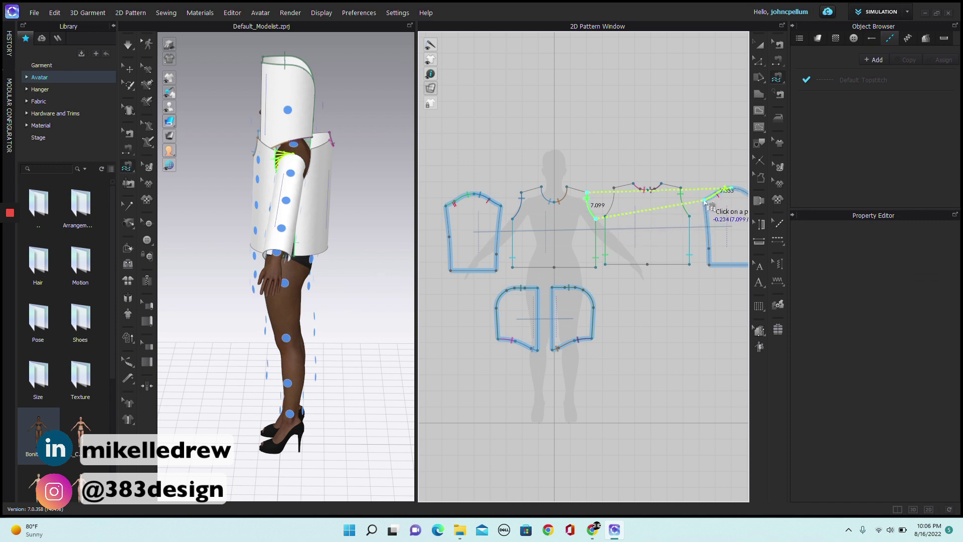
key("Return")
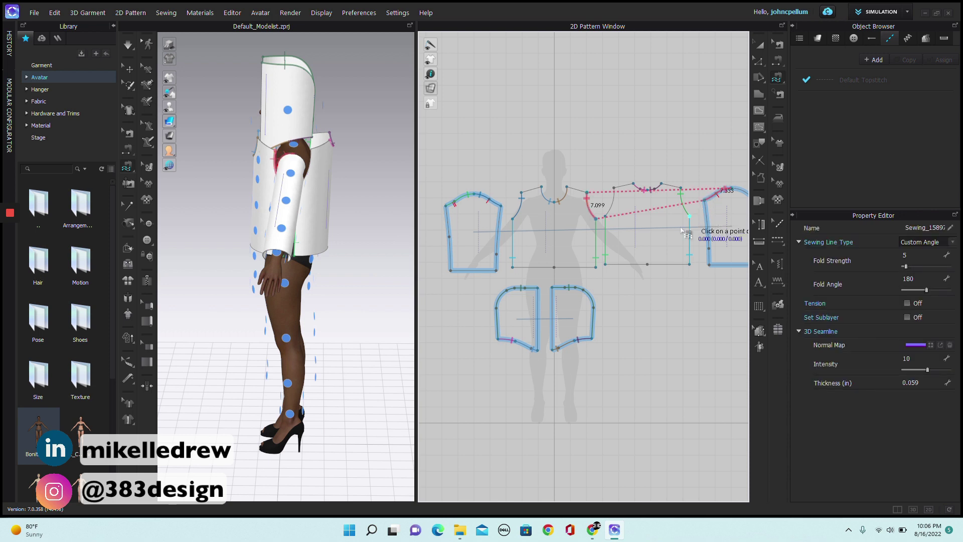
middle_click_drag(700, 252, 618, 257)
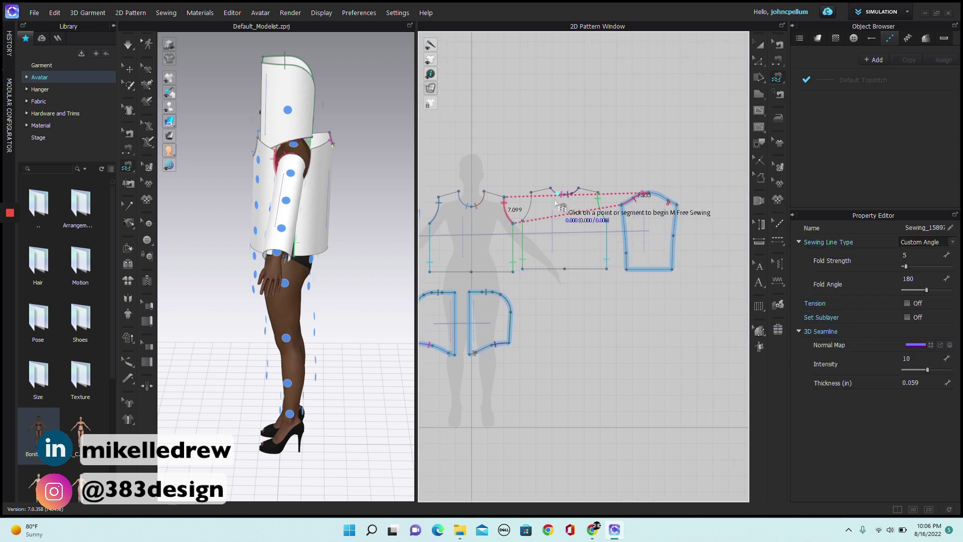
key("Escape")
Sew the remaining armhole segment to the last sleeve cap section
left_click(530, 202)
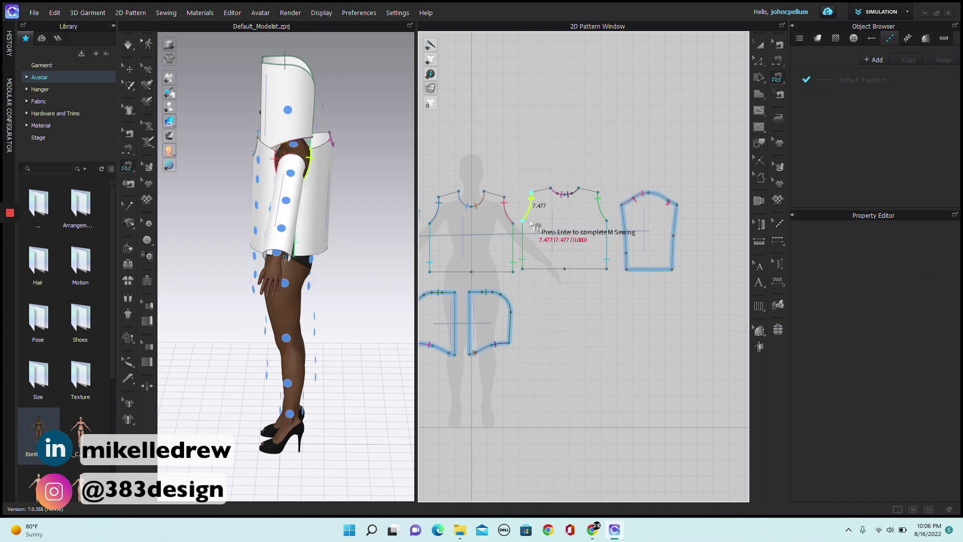
key("Return")
left_click(649, 193)
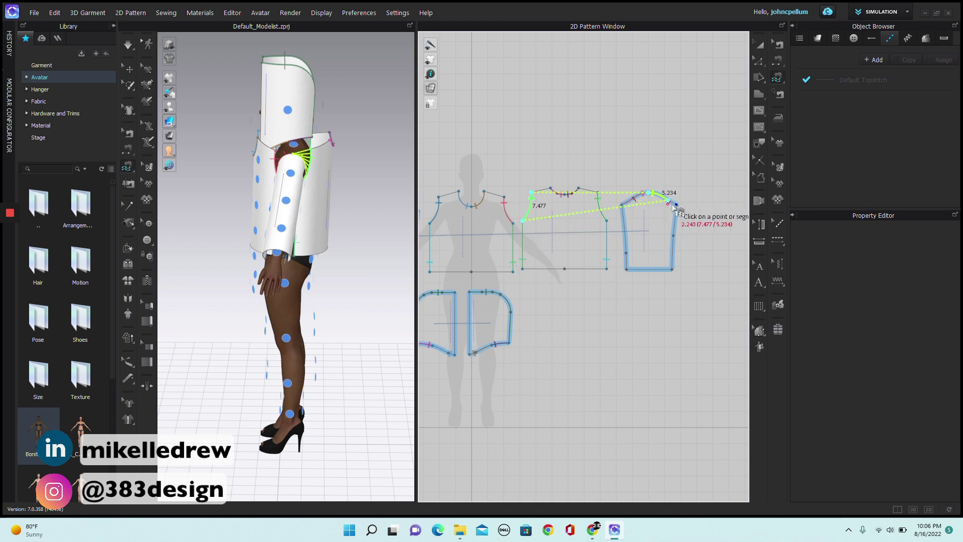
left_click(677, 205)
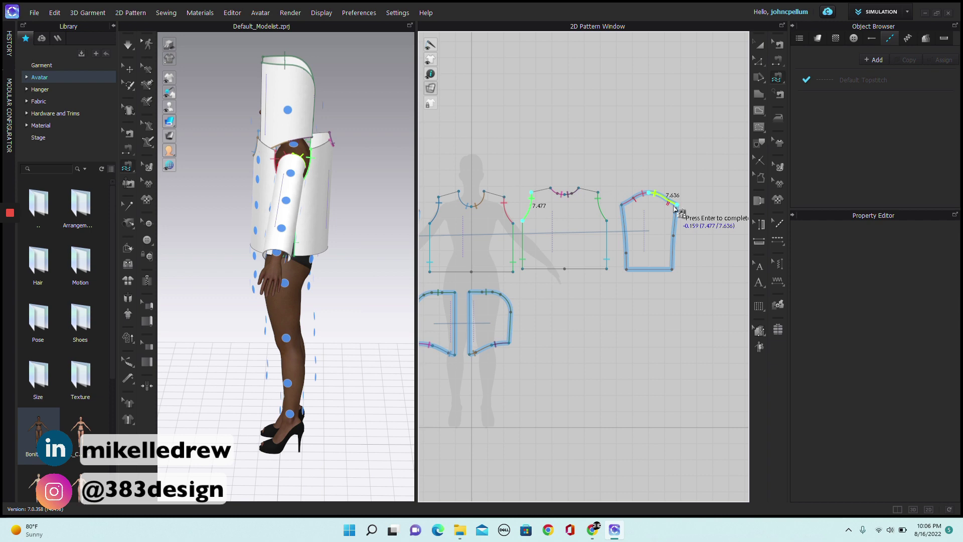
key("Return")
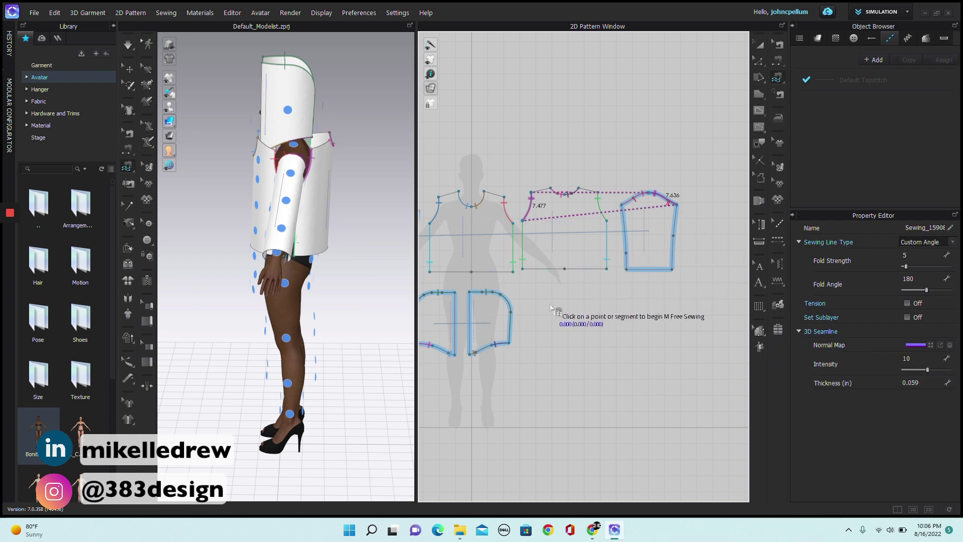
Sew the front and back neckline-area segments together as shoulder seams
scroll(567, 316, "down", 2)
middle_click_drag(570, 308, 605, 293)
right_click_drag(336, 331, 389, 320)
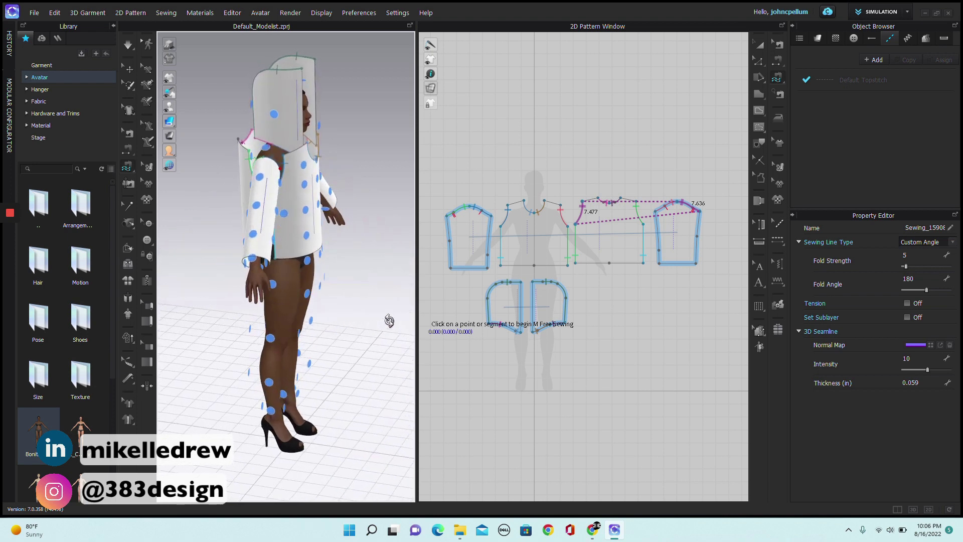
left_click(517, 205)
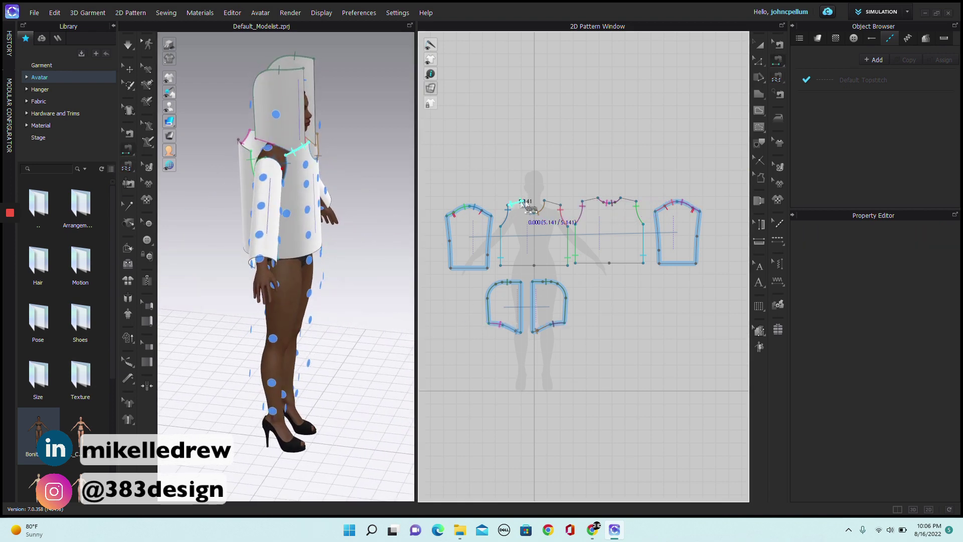
left_click(633, 201)
left_click(554, 203)
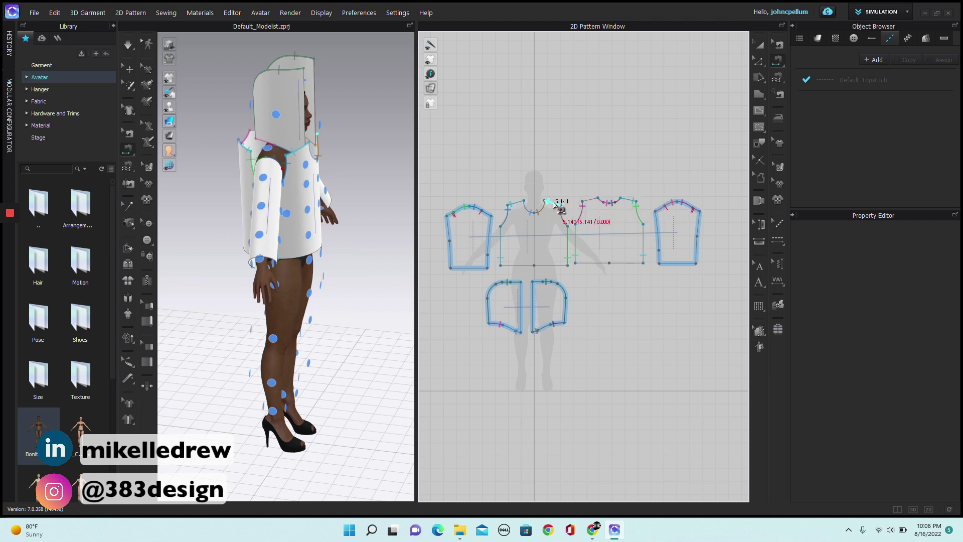
left_click(601, 203)
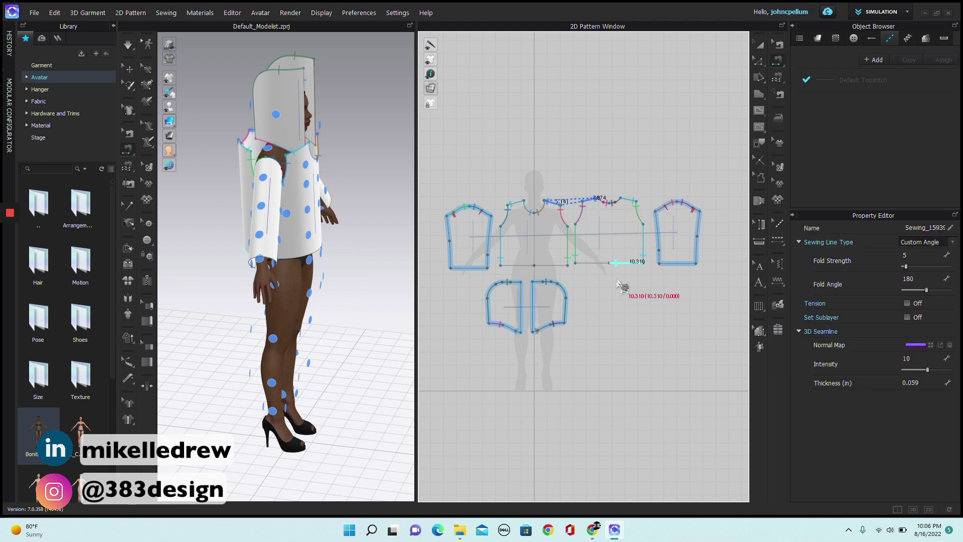
Join the left sleeve's two long edges into an underarm seam with Segment Sewing
key("m")
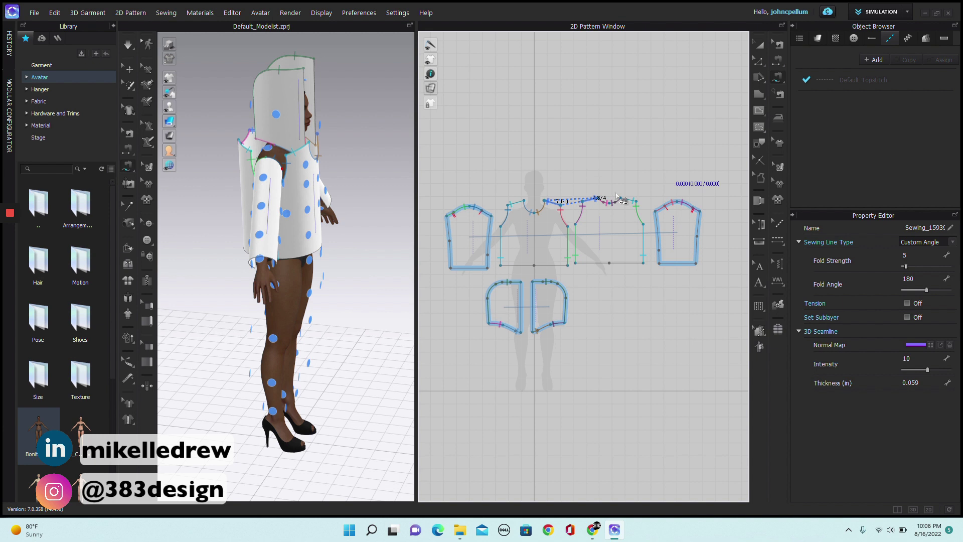
left_click(450, 228)
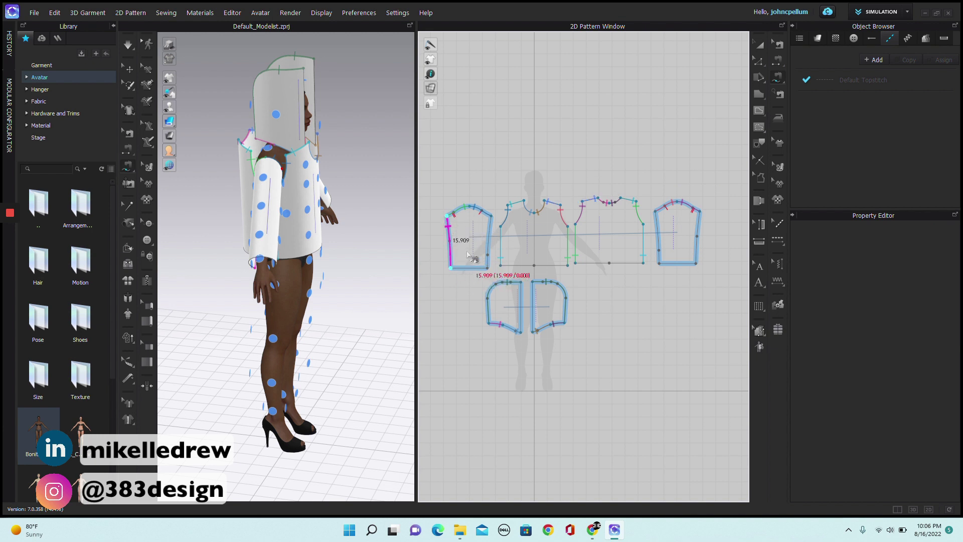
left_click(489, 268)
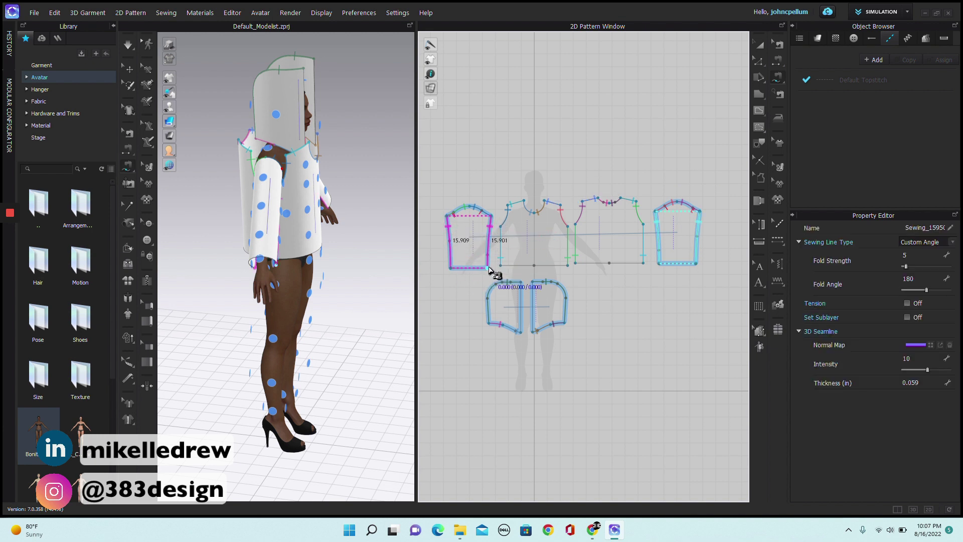
key("2")
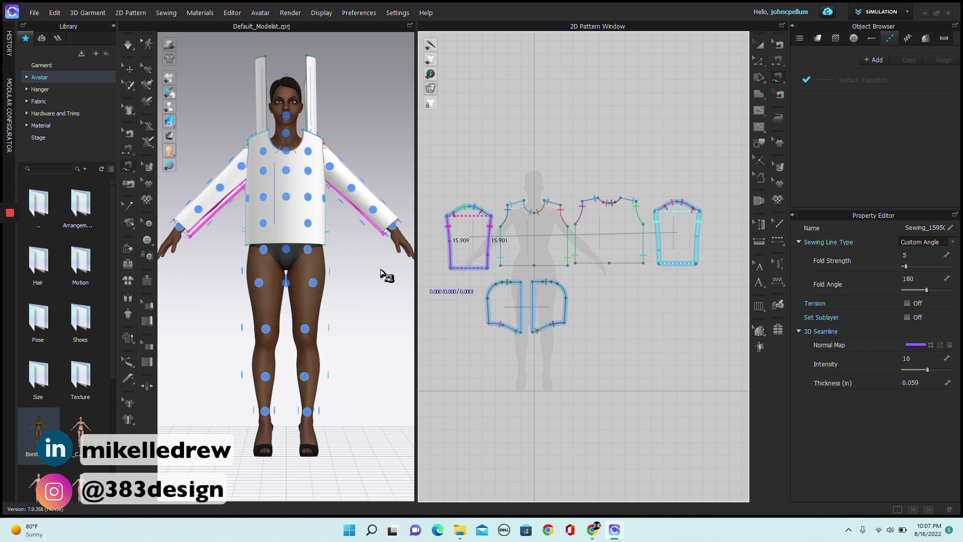
Turn on Simulation to drape the hoody on the avatar and inspect it from behind
key("space")
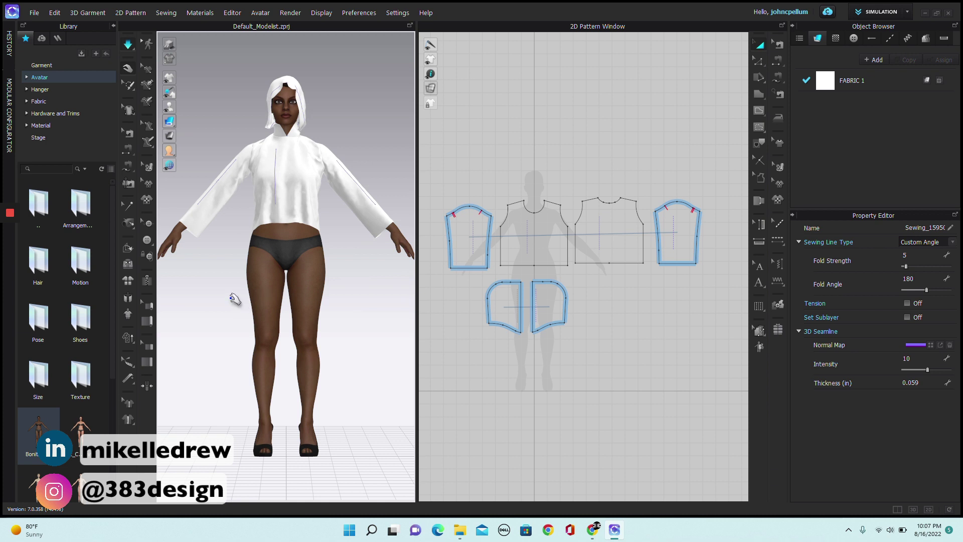
middle_click_drag(235, 303, 271, 311)
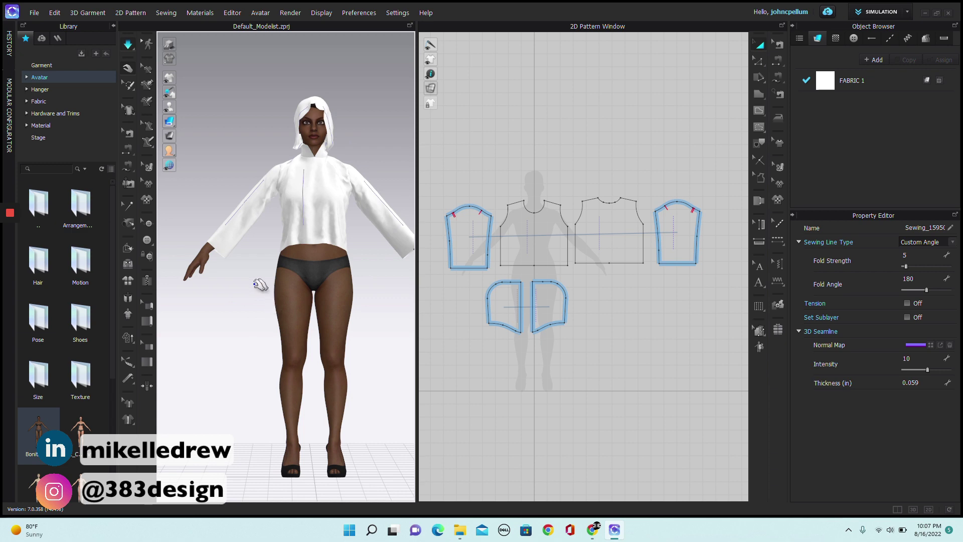
right_click_drag(258, 282, 421, 295)
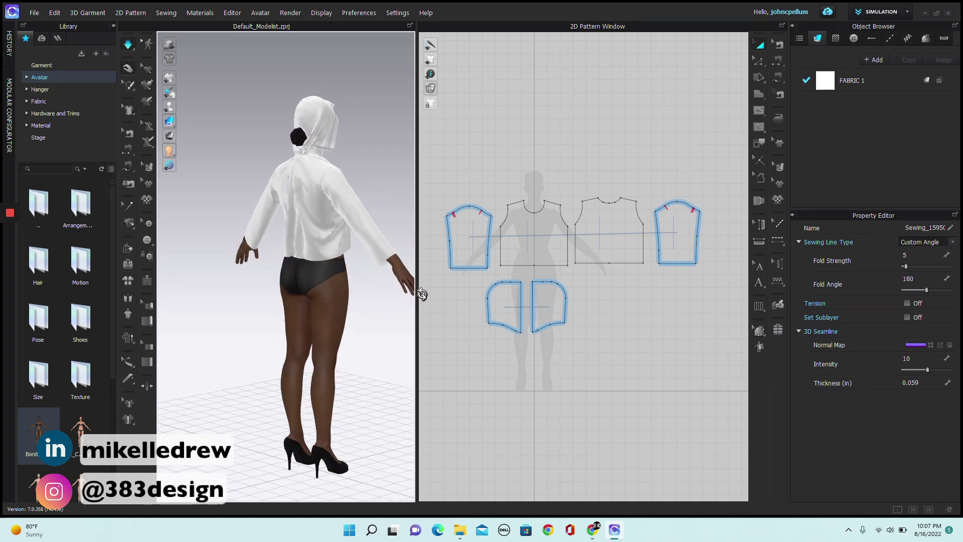
right_click_drag(345, 316, 390, 308)
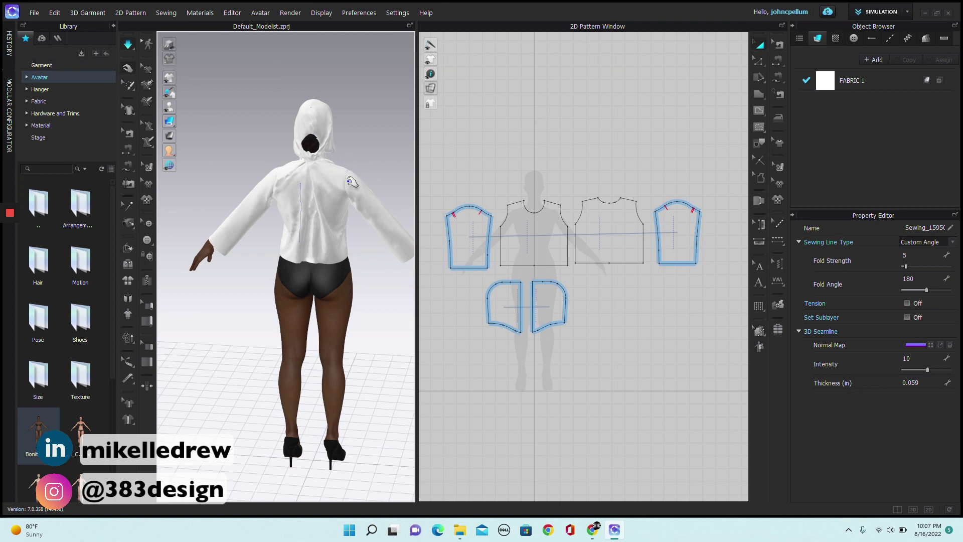
Drag a hood half down so the hood rests behind the neck, then view the avatar from the front
left_click(325, 140)
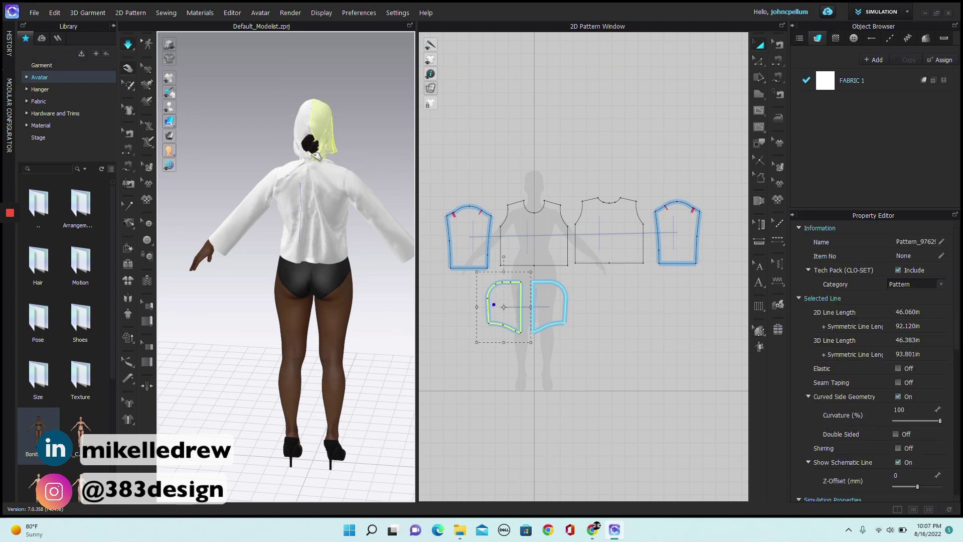
left_click(305, 149)
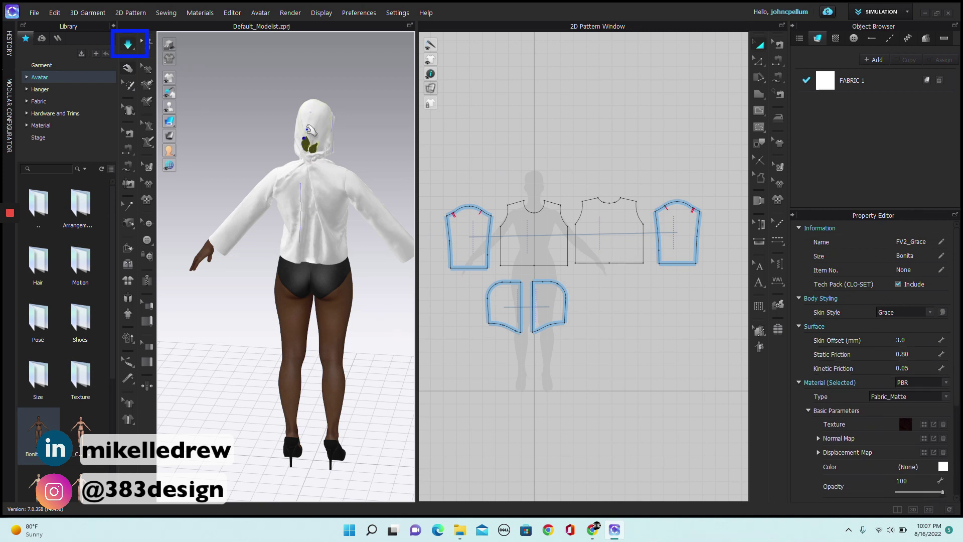
left_click(314, 147)
mouse_move(317, 158)
left_mouse_down()
mouse_move(327, 137)
mouse_move(310, 123)
mouse_move(293, 206)
mouse_move(320, 163)
left_mouse_up()
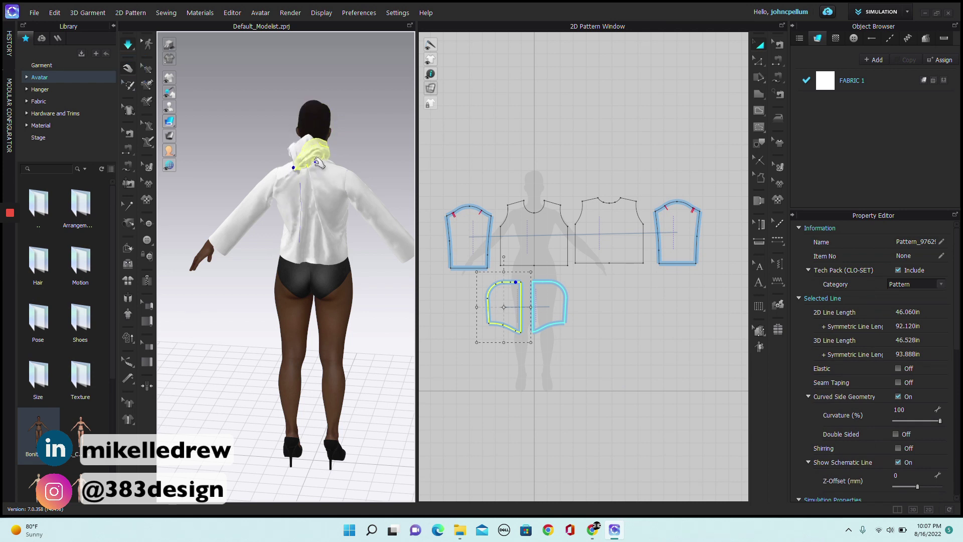
left_click(304, 139)
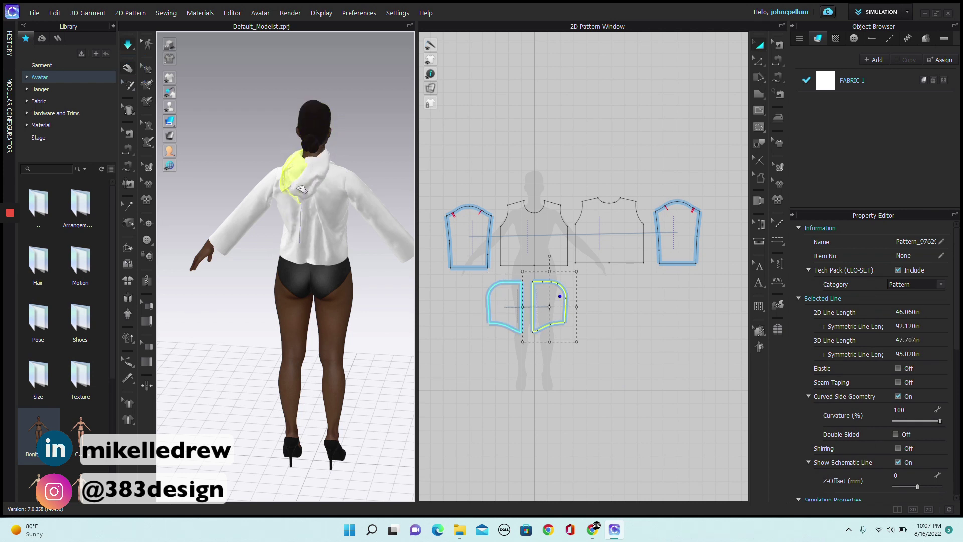
left_click(321, 184)
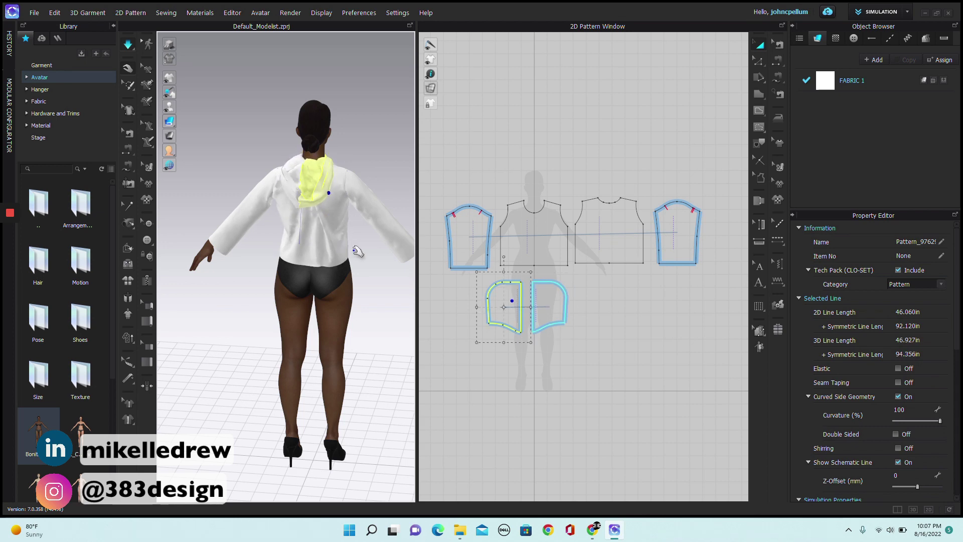
right_click_drag(358, 250, 266, 247)
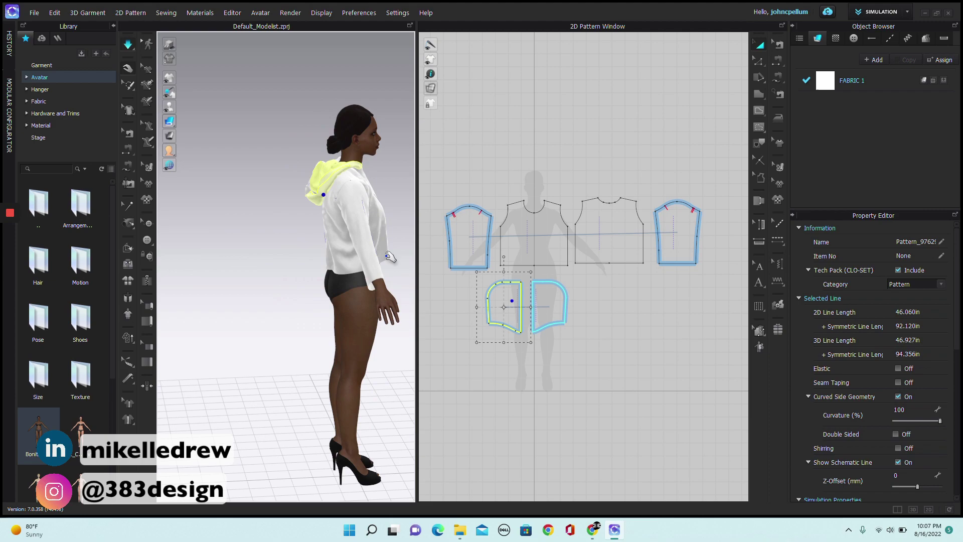
right_click_drag(390, 257, 261, 244)
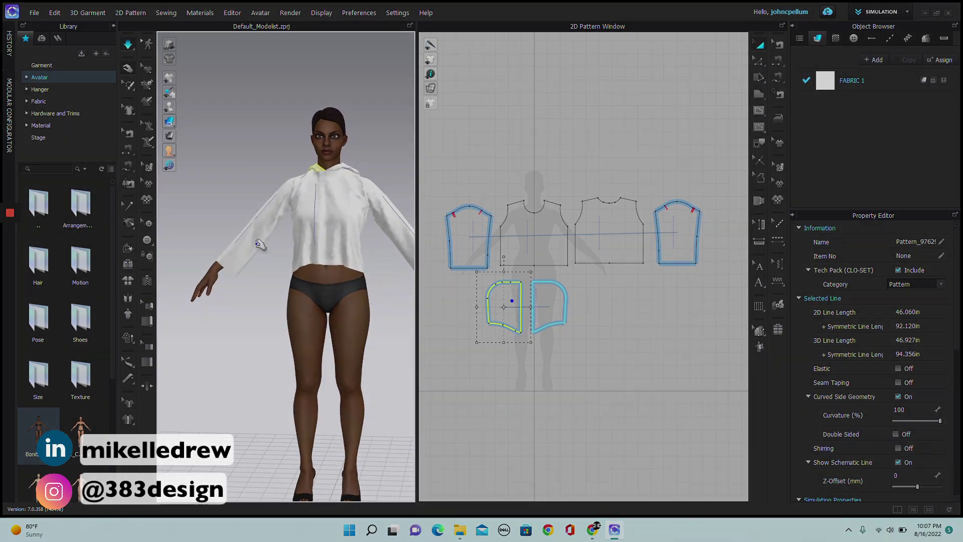